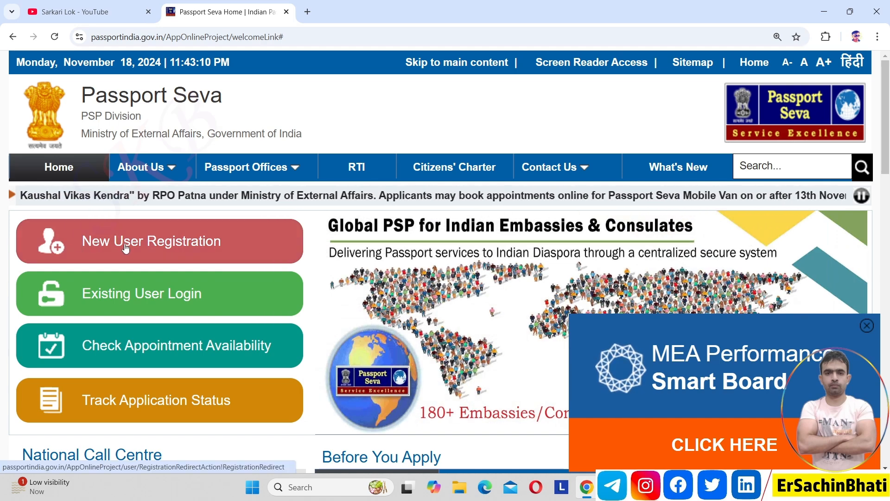
Step: Open New User Registration and pick Ghaziabad as the passport office
{"action": "left_click", "coordinate": [124, 244]}
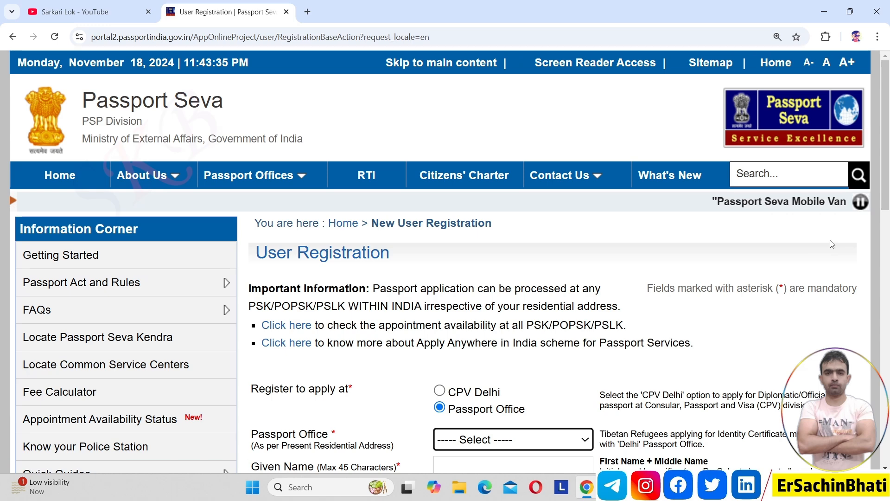
{"action": "left_click_drag", "start_coordinate": [887, 173], "coordinate": [889, 271]}
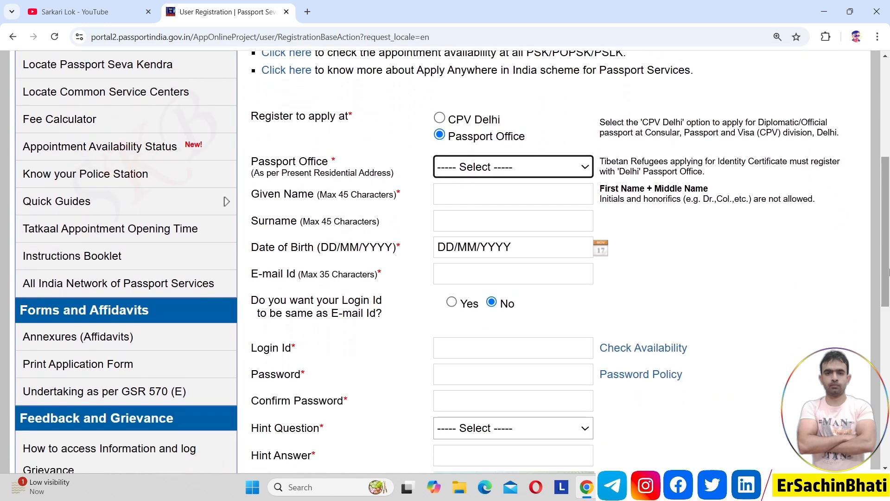
{"action": "left_click", "coordinate": [547, 169]}
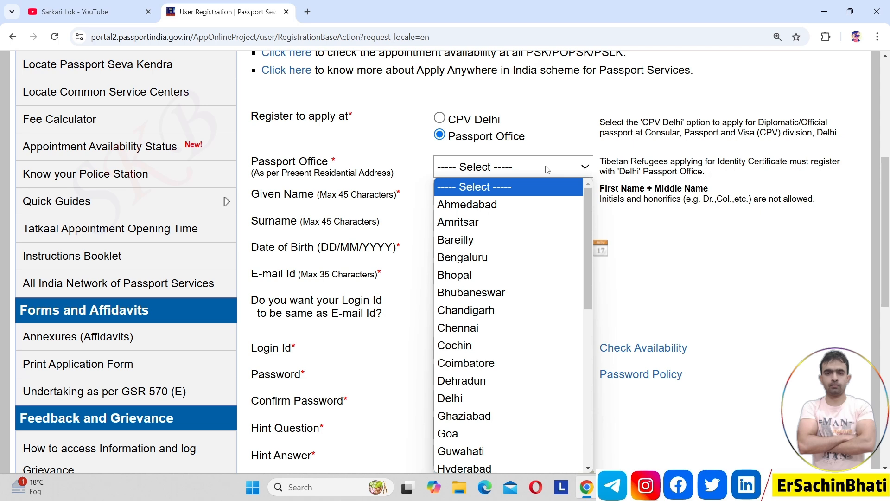
{"action": "key", "text": "g"}
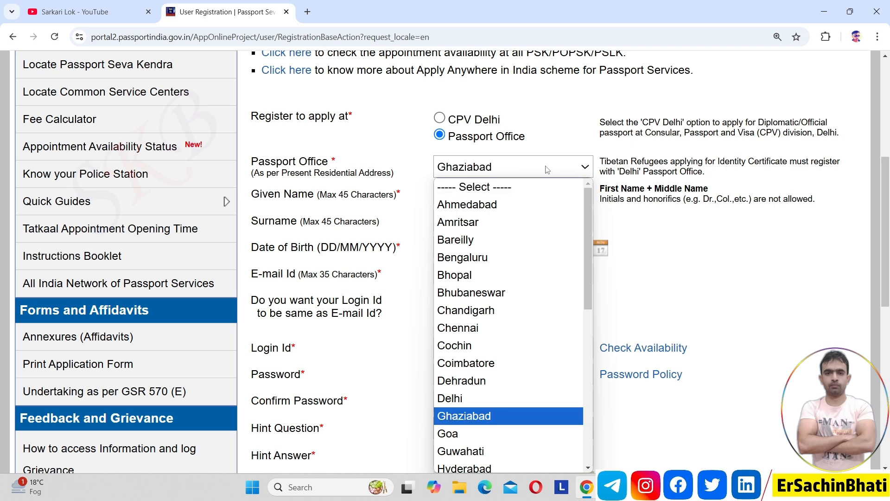
{"action": "key", "text": "Return"}
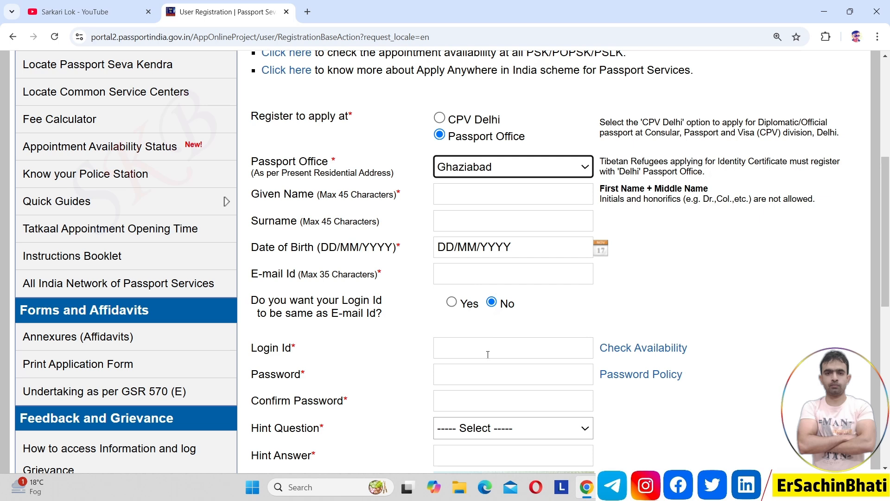
Step: Fill the Login Id from a saved suggestion and check it; the portal reports it taken
{"action": "left_click", "coordinate": [573, 349]}
{"action": "left_click", "coordinate": [572, 350]}
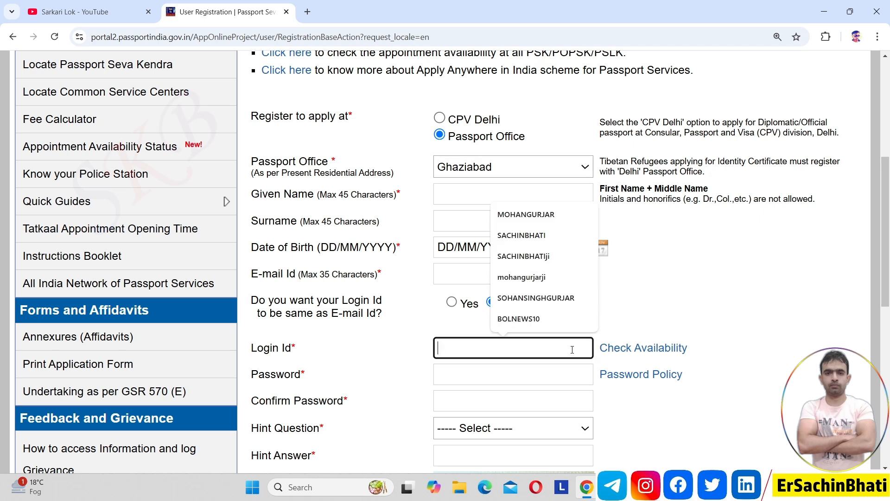
{"action": "type", "text": "moh"}
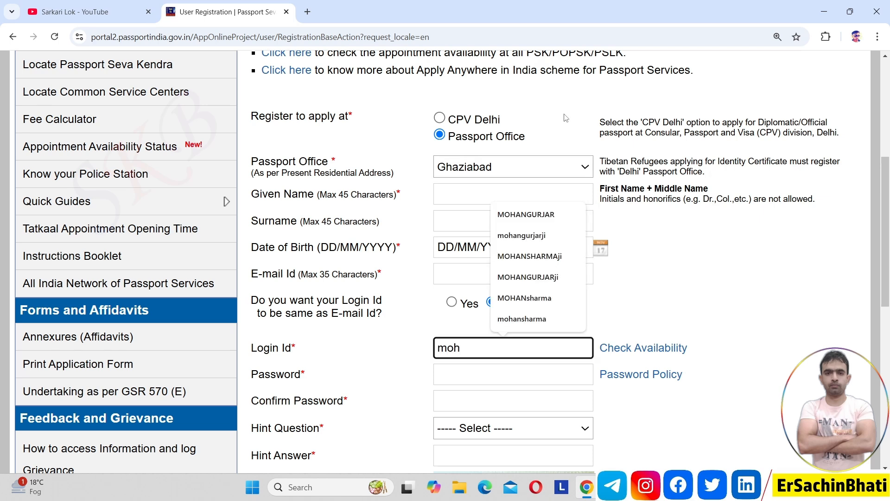
{"action": "left_click", "coordinate": [526, 214]}
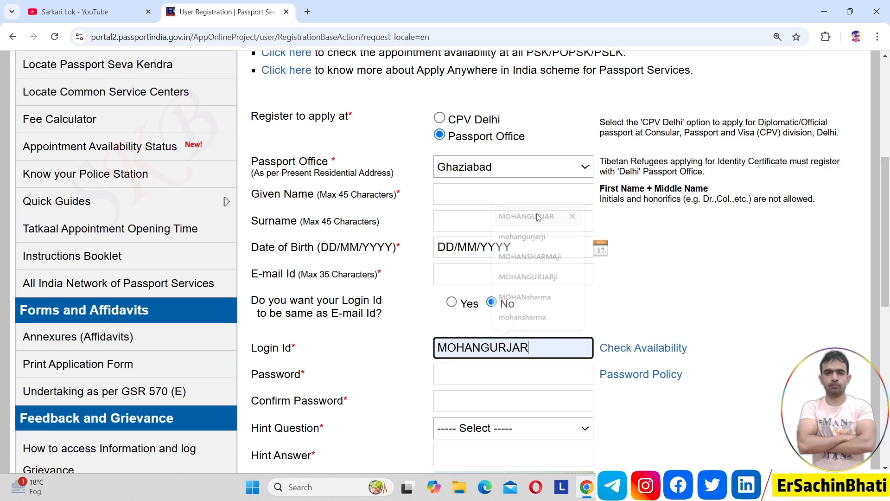
{"action": "left_click", "coordinate": [640, 350]}
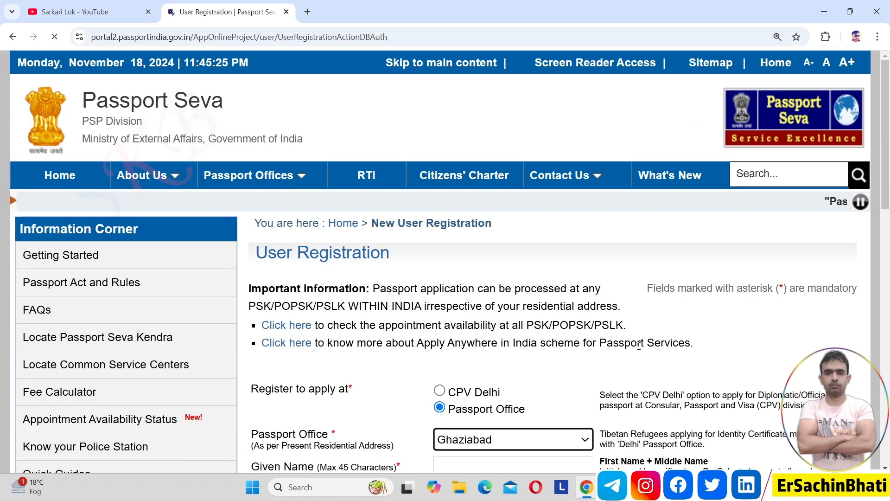
{"action": "left_click_drag", "start_coordinate": [887, 175], "coordinate": [889, 289]}
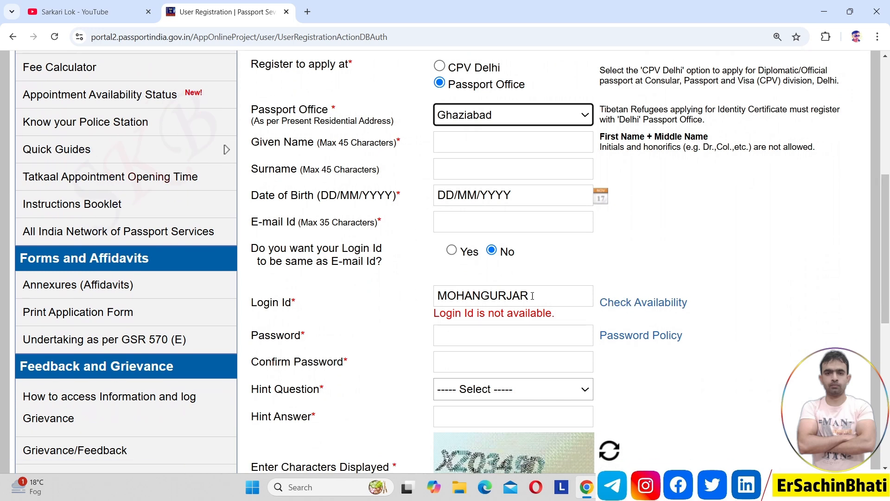
{"action": "triple_click", "coordinate": [535, 312]}
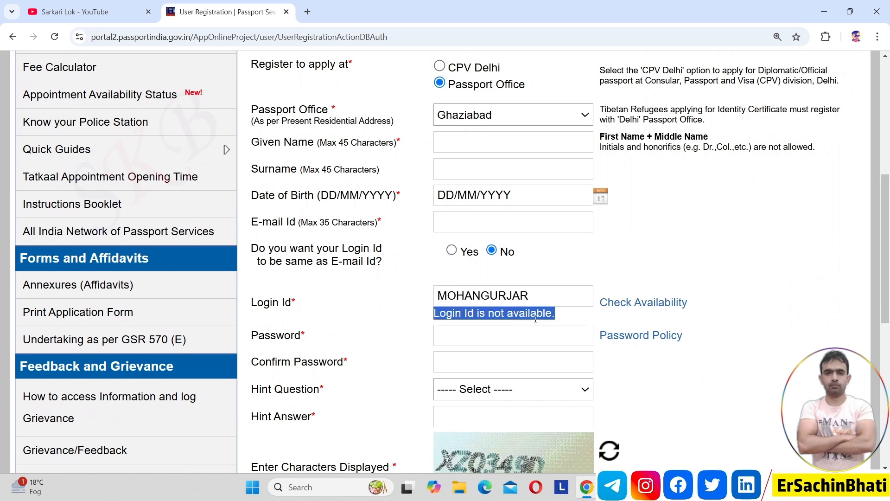
{"action": "left_click", "coordinate": [632, 266]}
Step: Switch to another saved Login Id and keep it once the portal confirms it is available
{"action": "left_click", "coordinate": [545, 298]}
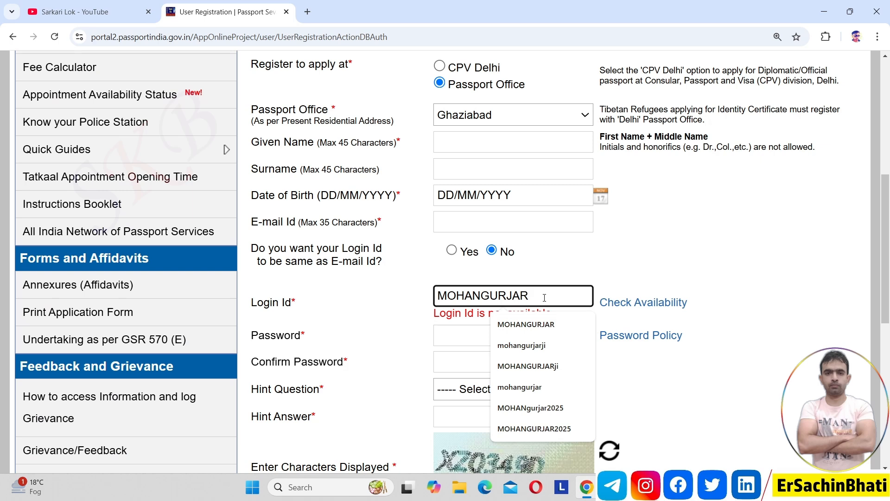
{"action": "left_click", "coordinate": [554, 351]}
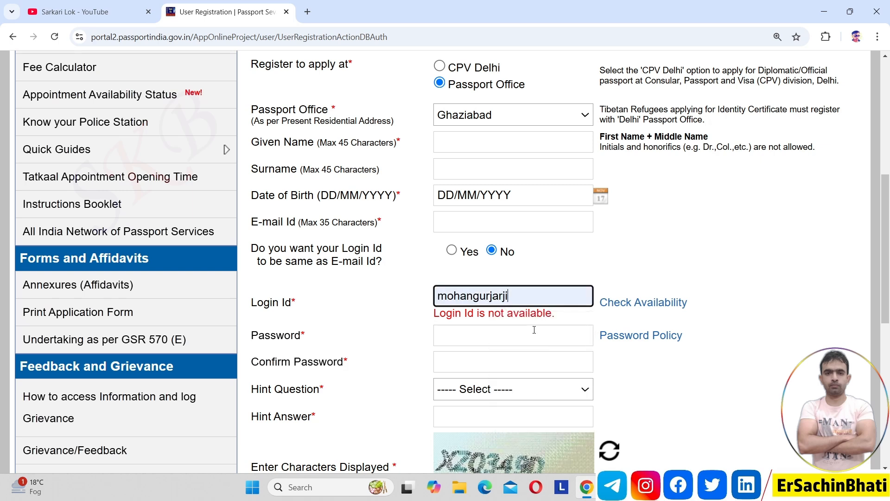
{"action": "left_click", "coordinate": [621, 309]}
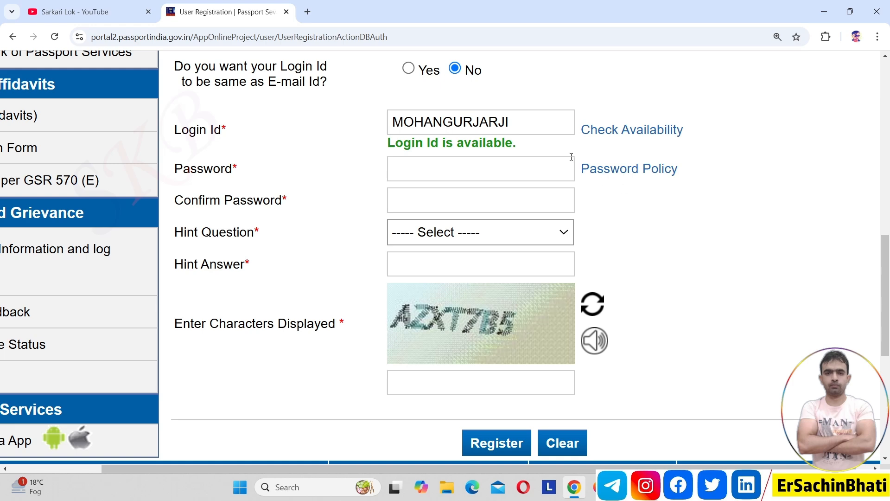
{"action": "triple_click", "coordinate": [507, 143]}
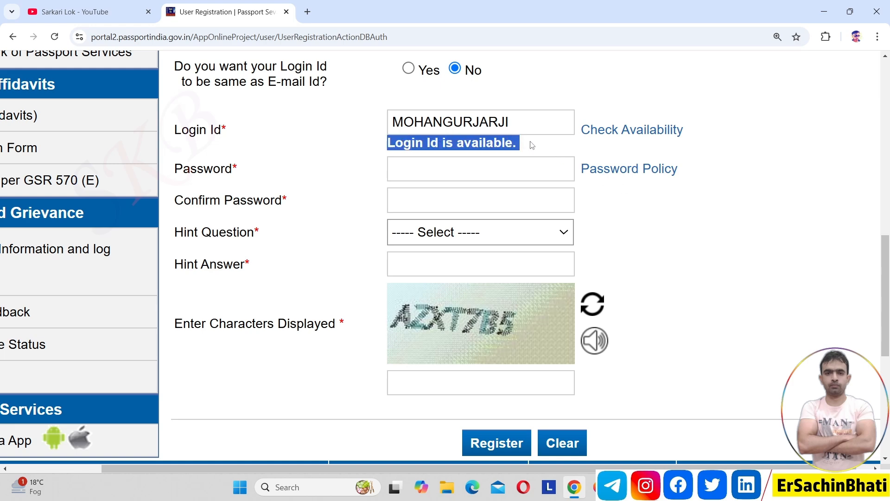
{"action": "left_click", "coordinate": [532, 144]}
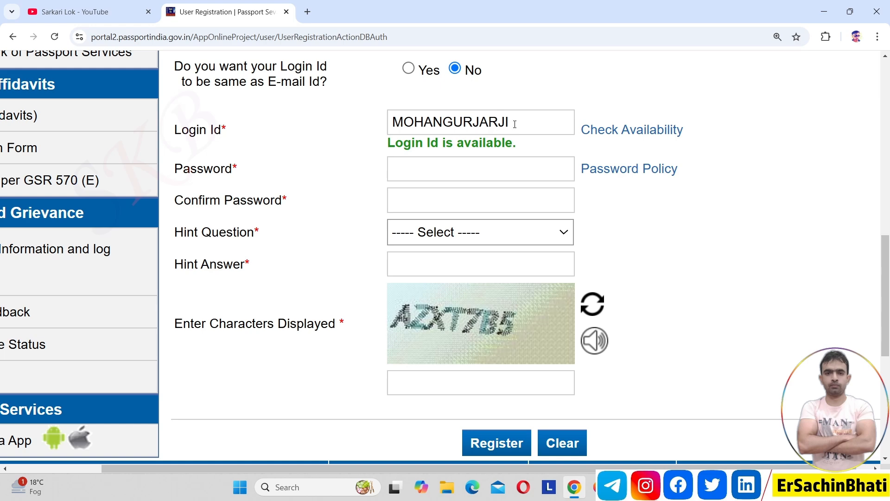
{"action": "left_click", "coordinate": [517, 124]}
{"action": "type", "text": "2050"}
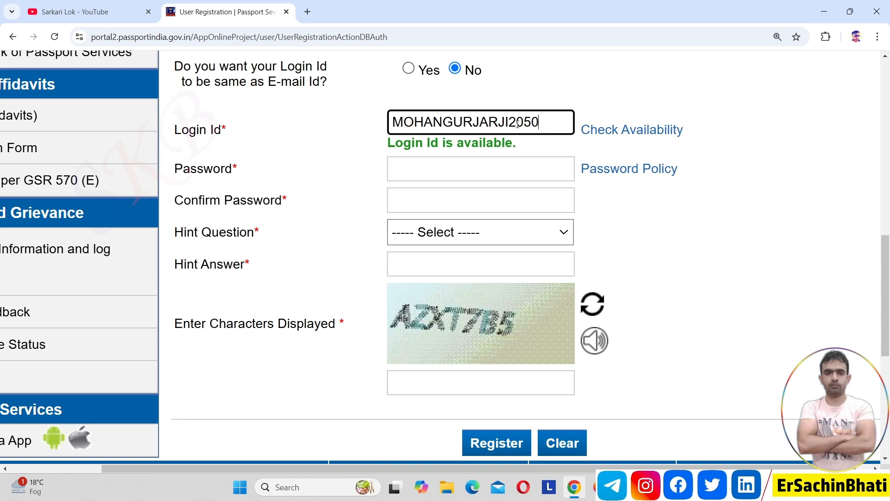
{"action": "key", "text": "BackSpace"}
{"action": "key", "text": "BackSpace"}
{"action": "key", "text": "BackSpace"}
{"action": "key", "text": "BackSpace"}
{"action": "left_click", "coordinate": [672, 276]}
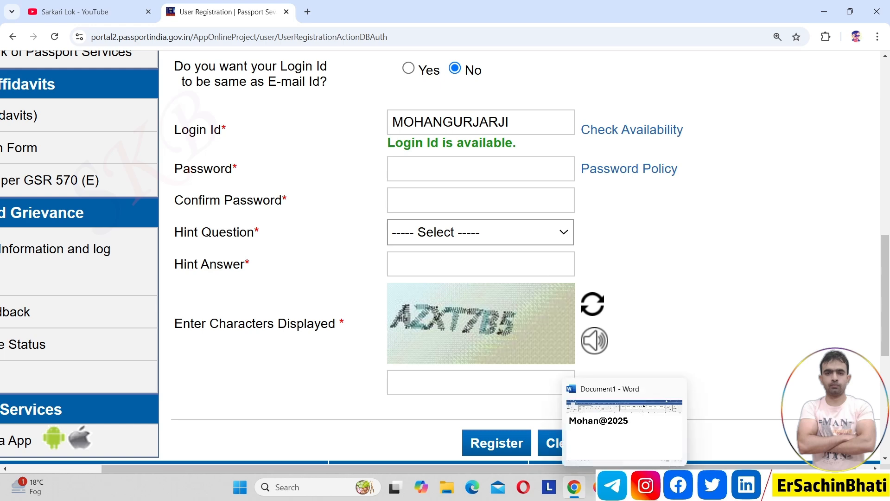
{"action": "left_click", "coordinate": [625, 487]}
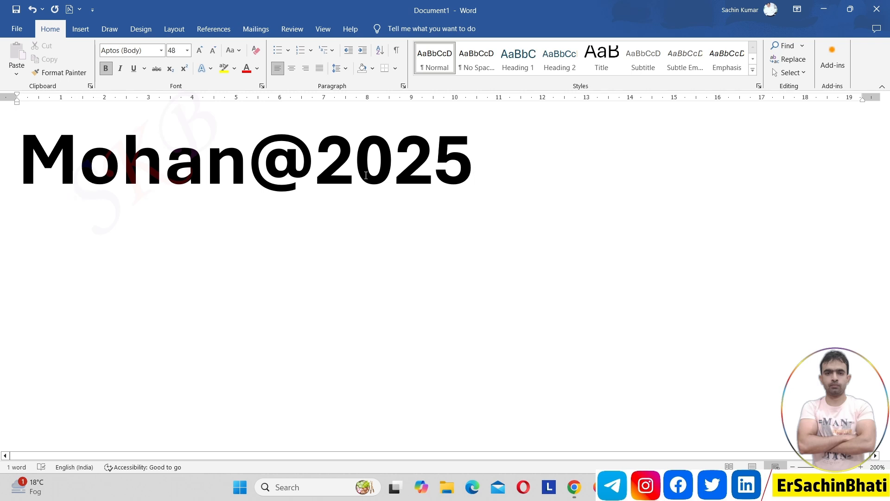
Step: Read the example password noted in the Word document, then return to the registration form
{"action": "left_click_drag", "start_coordinate": [509, 162], "coordinate": [1, 147]}
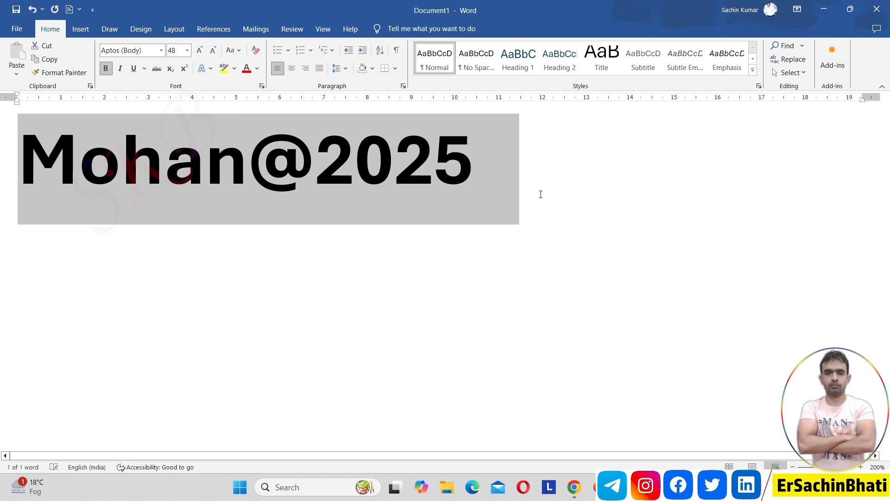
{"action": "left_click", "coordinate": [540, 193]}
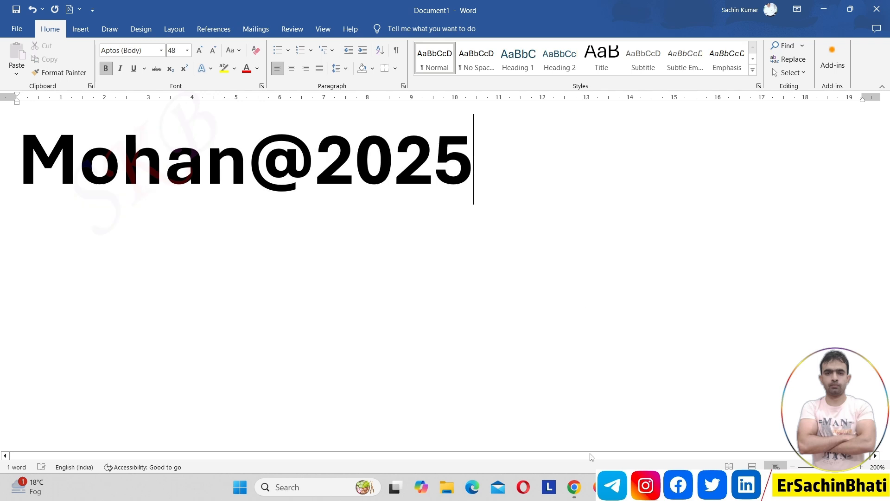
{"action": "left_click", "coordinate": [574, 488]}
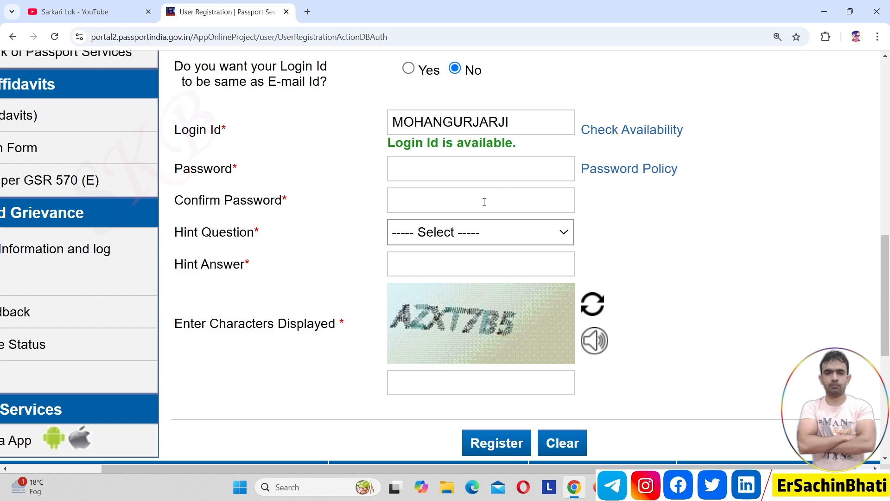
Step: Enter the account password and confirm it
{"action": "left_click", "coordinate": [476, 170]}
{"action": "type", "text": "****"}
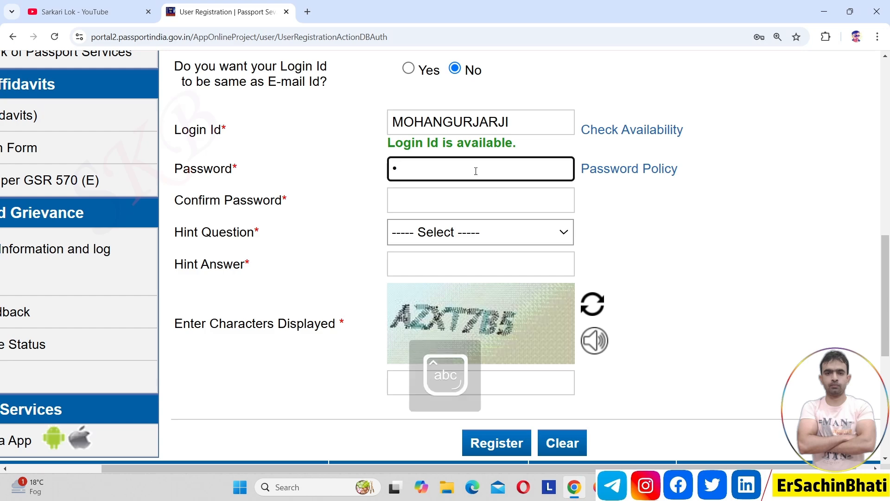
{"action": "type", "text": "*****"}
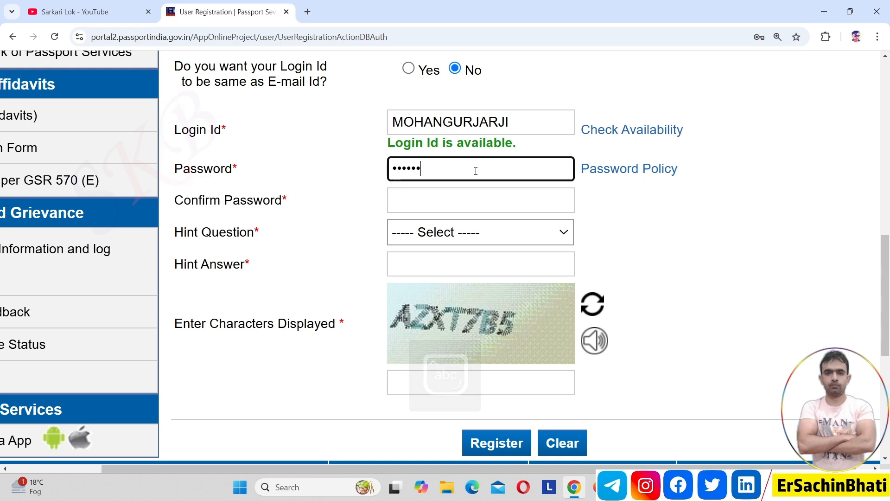
{"action": "type", "text": "*"}
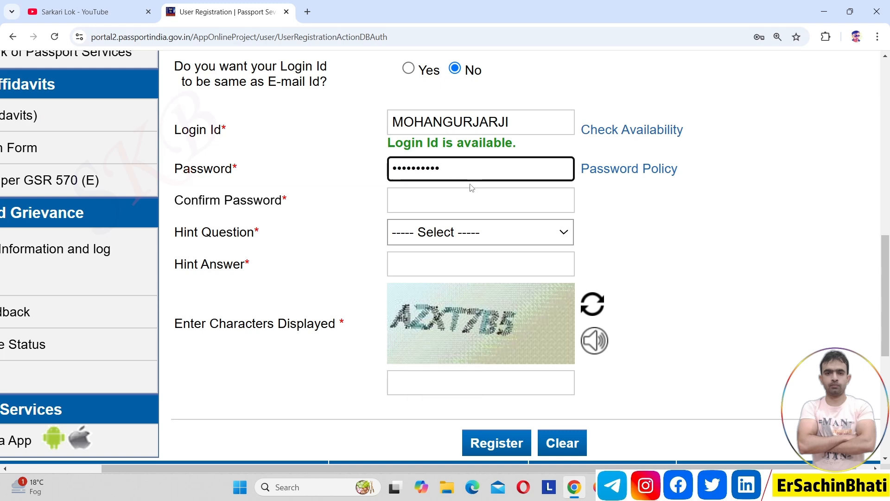
{"action": "left_click", "coordinate": [457, 199]}
{"action": "type", "text": "*****"}
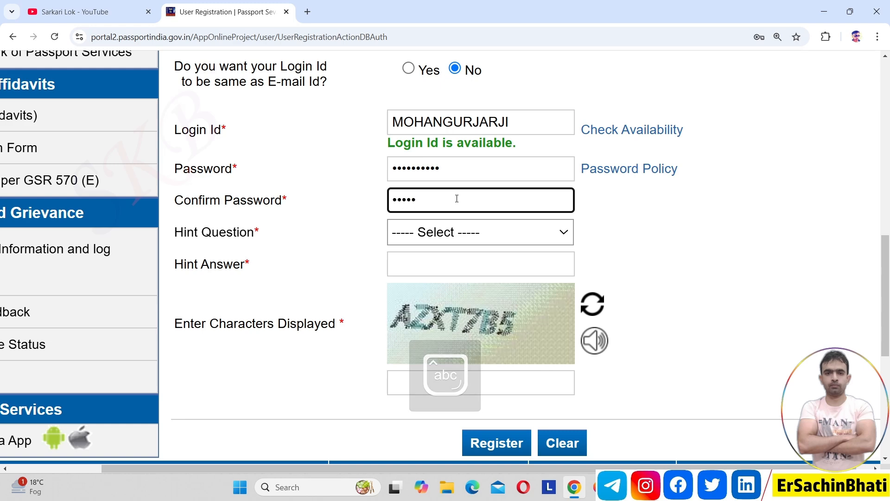
{"action": "type", "text": "*****"}
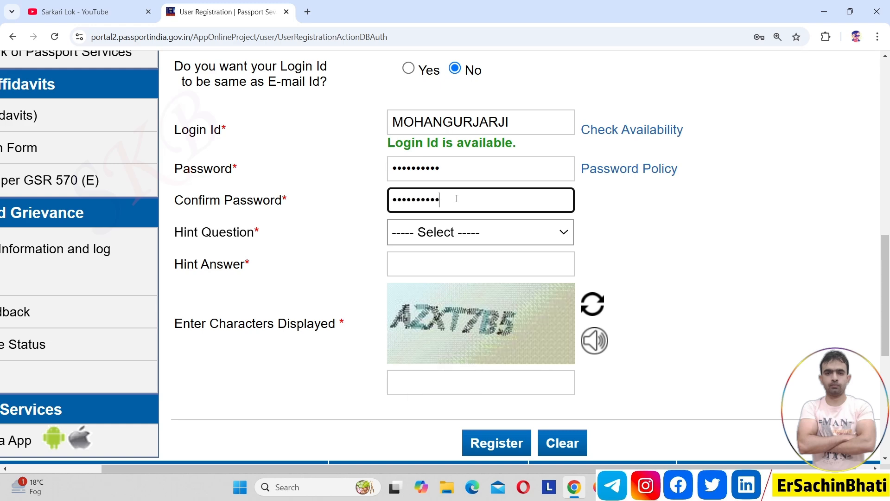
Step: Choose Birth City as hint question, enter its answer and the captcha, and register
{"action": "left_click", "coordinate": [460, 233]}
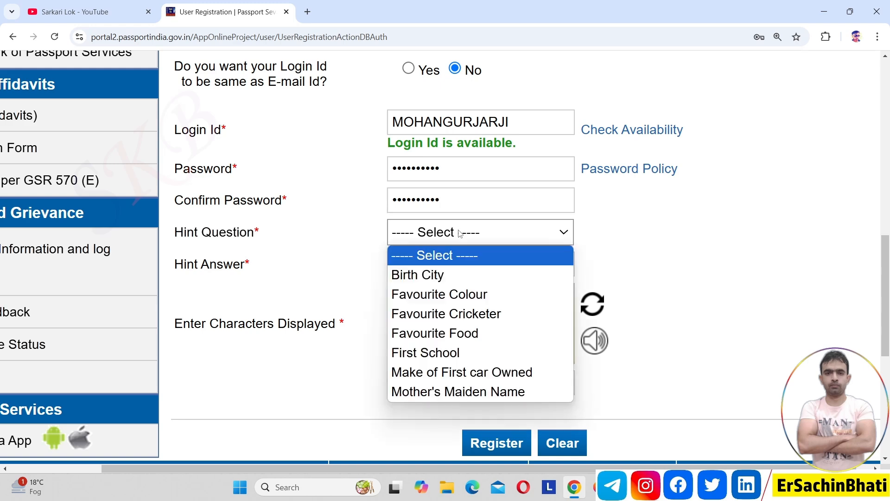
{"action": "left_click", "coordinate": [489, 280]}
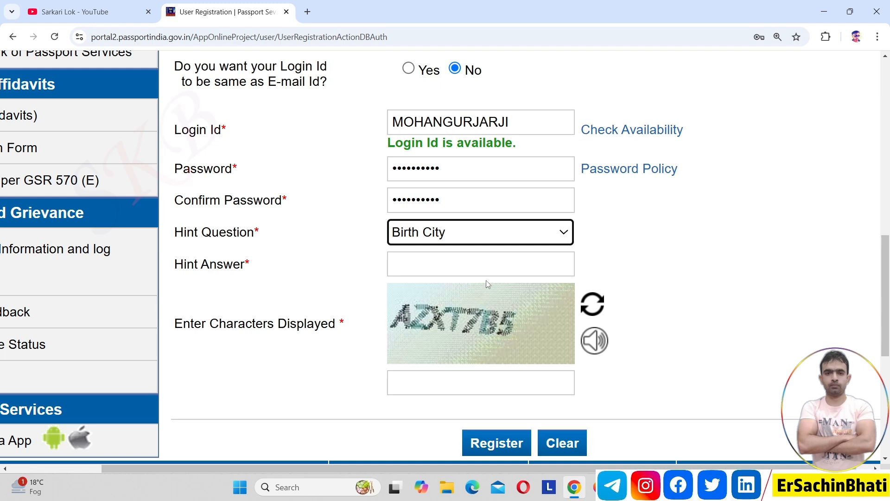
{"action": "left_click", "coordinate": [486, 242]}
{"action": "left_click", "coordinate": [802, 283]}
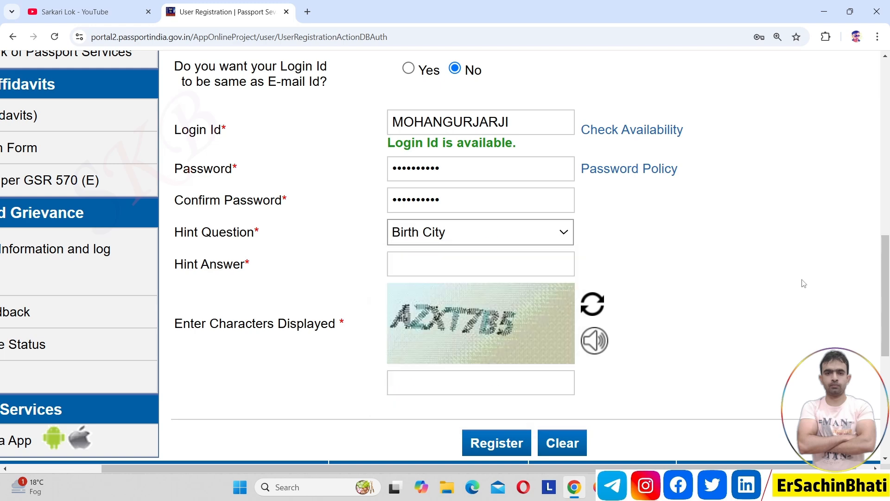
{"action": "left_click", "coordinate": [467, 270]}
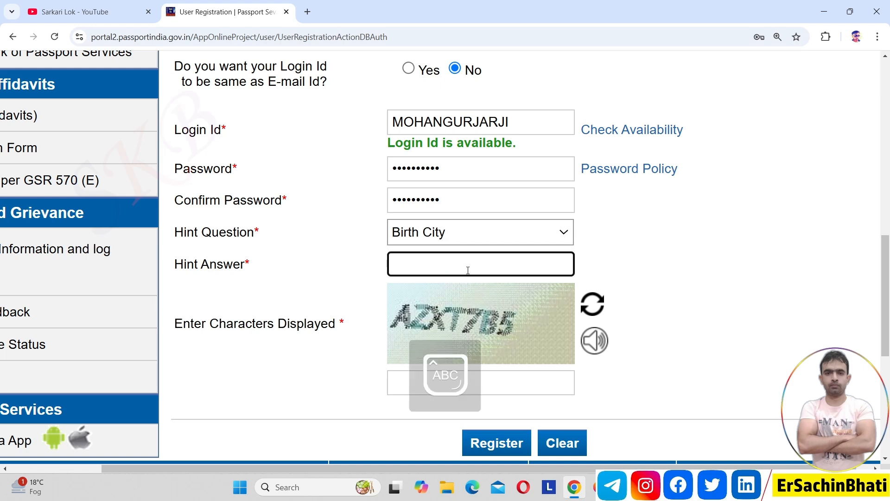
{"action": "type", "text": "•••••"}
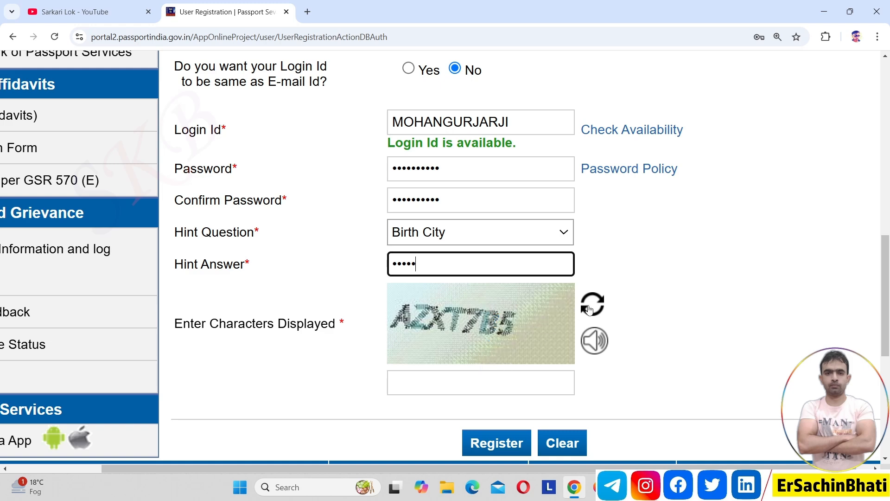
{"action": "left_click", "coordinate": [480, 381]}
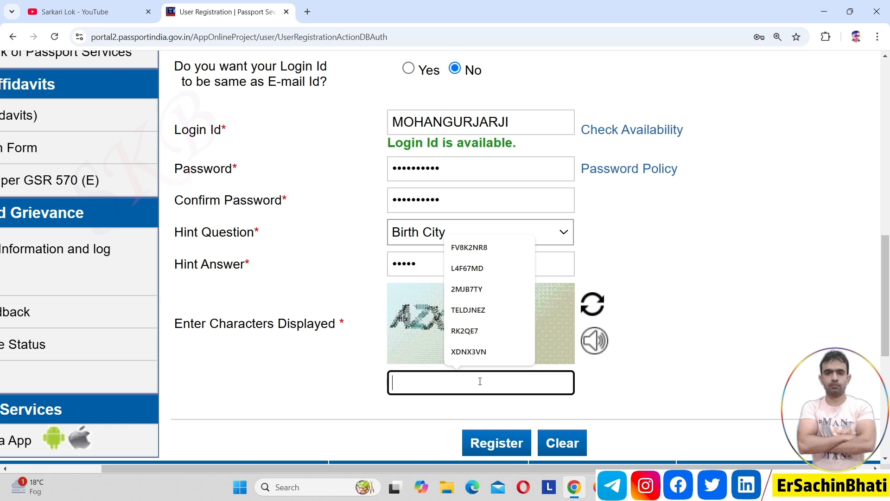
{"action": "type", "text": "AZX"}
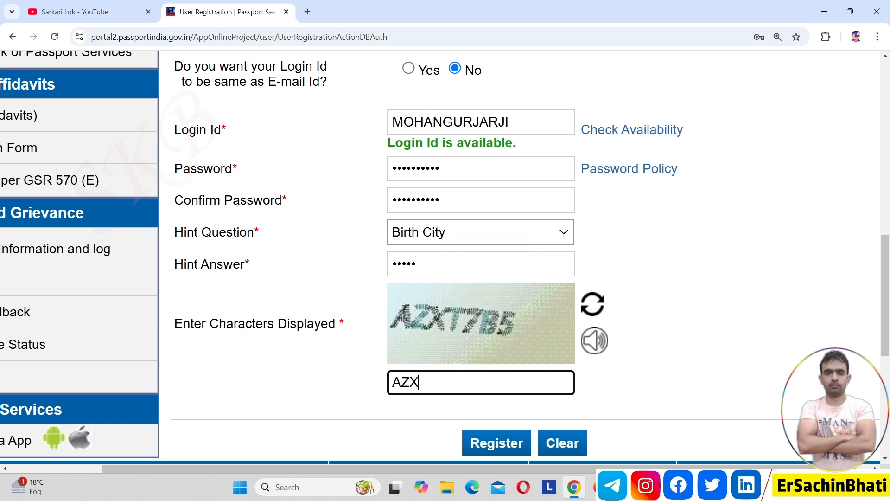
{"action": "type", "text": "T7B5"}
{"action": "left_click", "coordinate": [495, 445]}
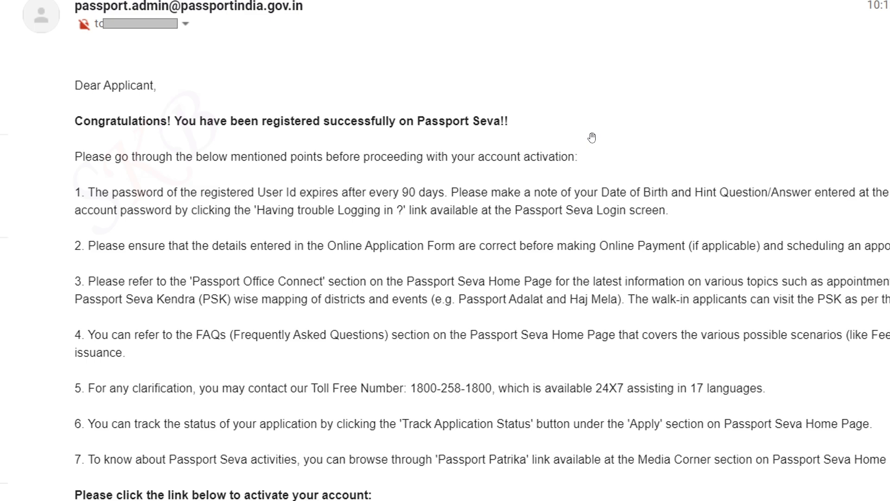
Step: Follow the account activation link in the Passport Seva registration email
{"action": "scroll", "coordinate": [592, 138], "scroll_direction": "down", "scroll_amount": 3}
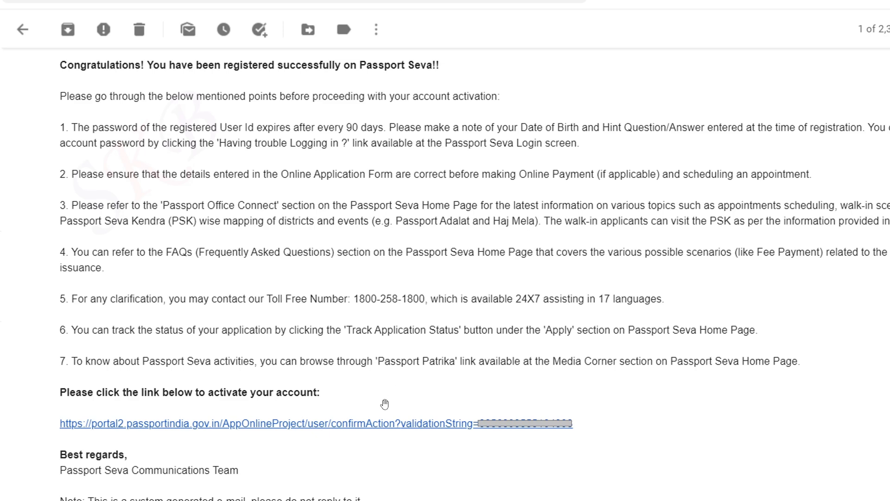
{"action": "left_click", "coordinate": [348, 424]}
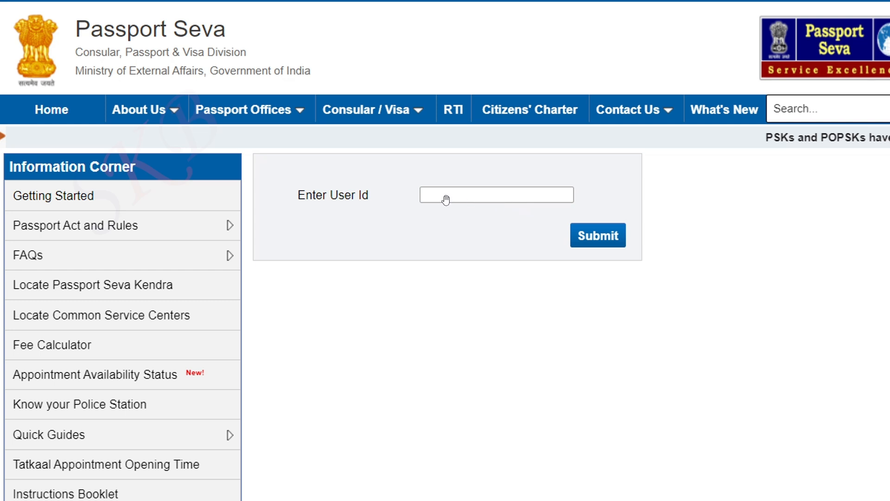
Step: Submit the User Id to activate the account, then go back to the portal to log in
{"action": "left_click", "coordinate": [580, 244]}
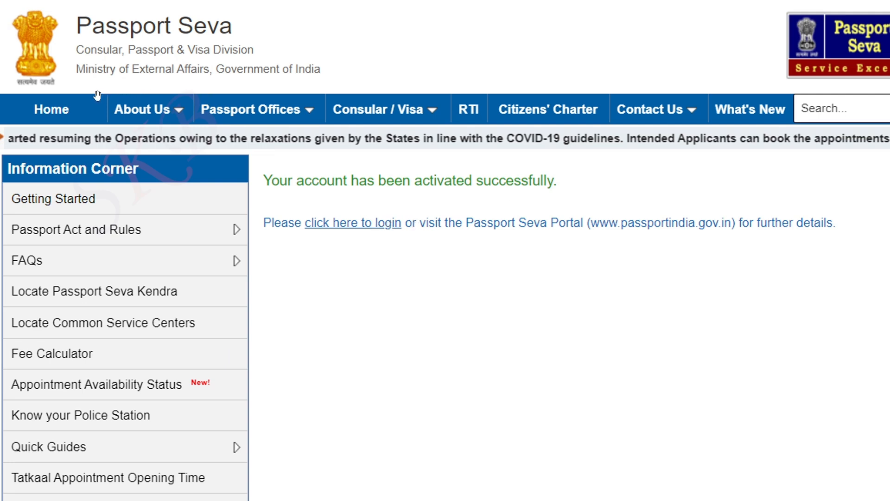
{"action": "left_click", "coordinate": [52, 109]}
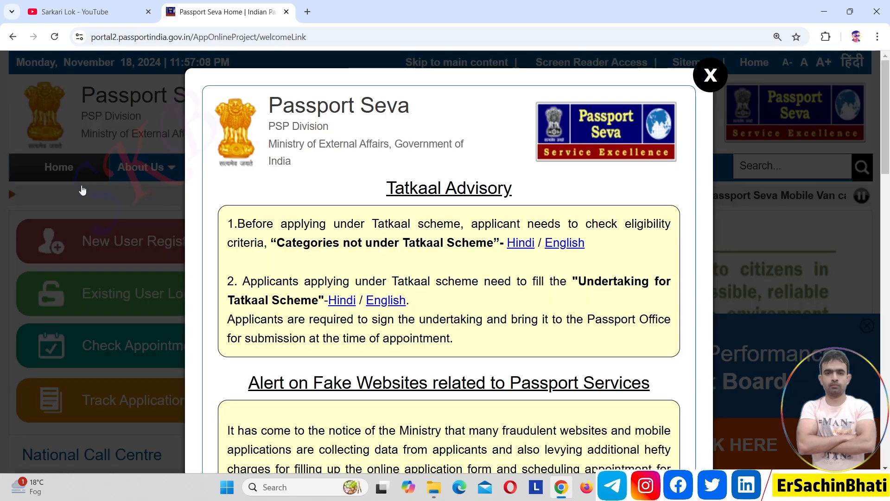
Step: Close the Tatkaal Advisory and log in through Existing User Login
{"action": "left_click", "coordinate": [708, 75]}
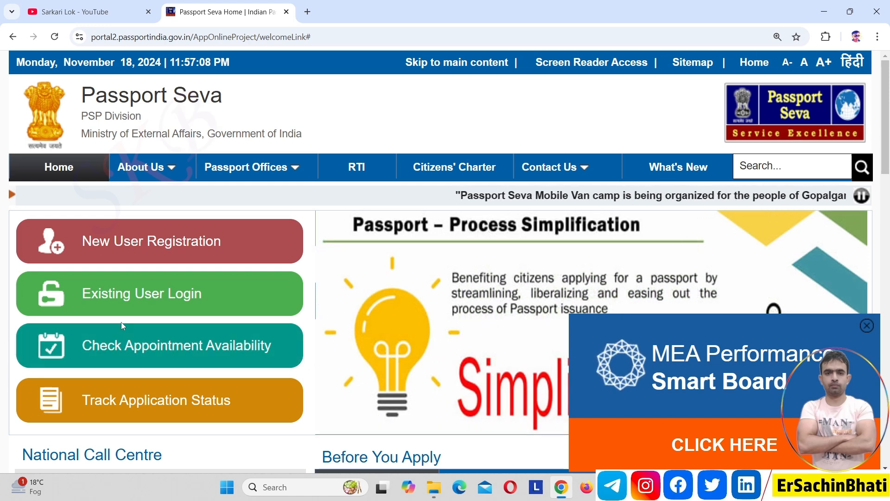
{"action": "left_click", "coordinate": [147, 309]}
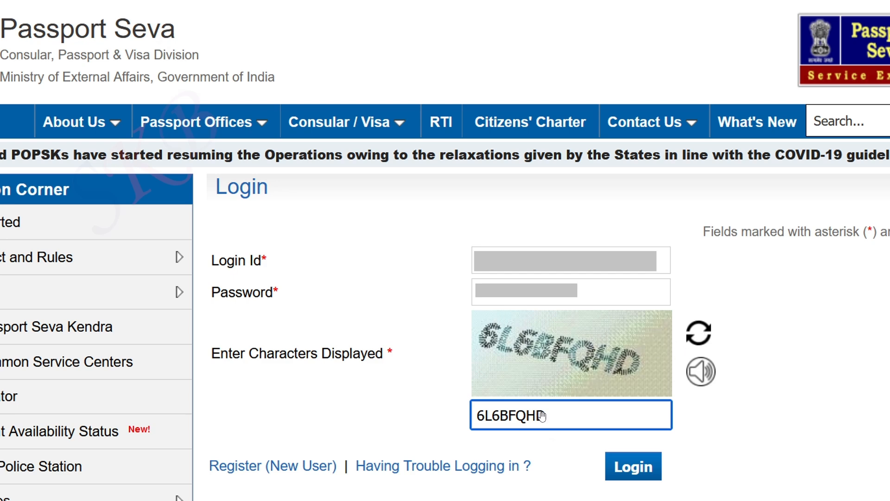
{"action": "left_click", "coordinate": [619, 472]}
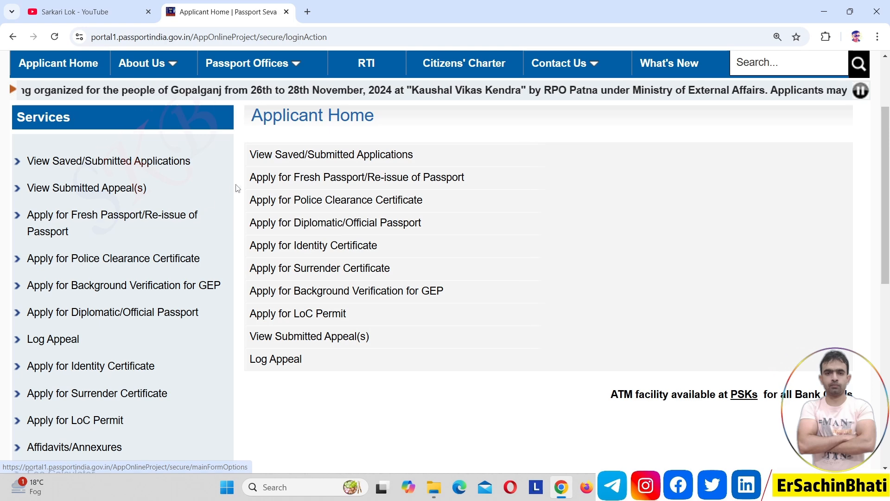
Step: Start Apply for Fresh Passport/Re-issue, open the application form and select Fresh Passport
{"action": "left_click", "coordinate": [287, 178]}
{"action": "scroll", "coordinate": [287, 178], "scroll_direction": "down", "scroll_amount": 4}
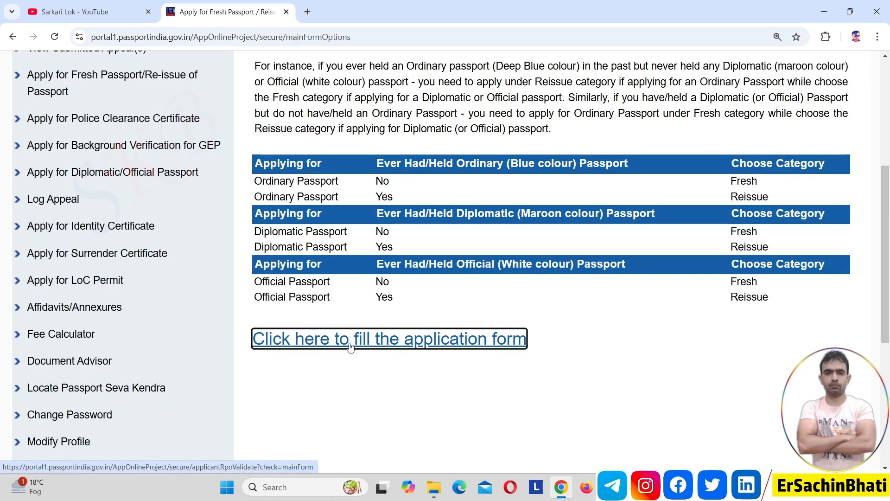
{"action": "left_click", "coordinate": [426, 346]}
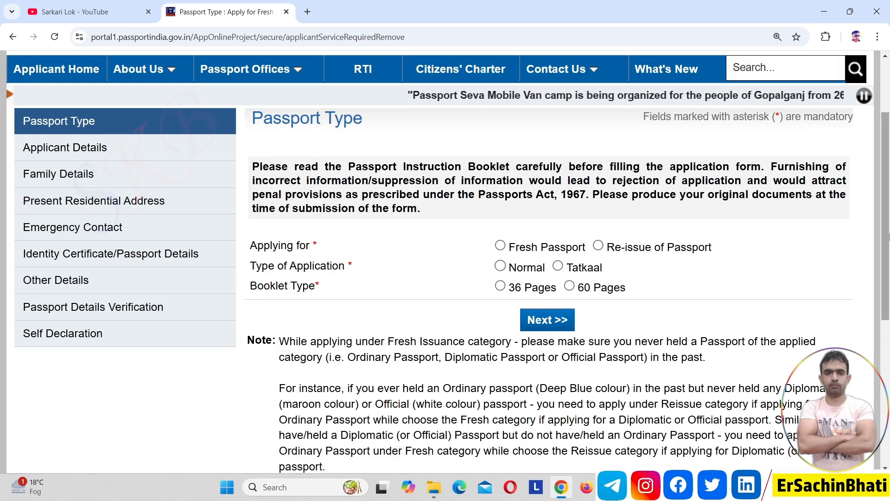
{"action": "left_click", "coordinate": [501, 247]}
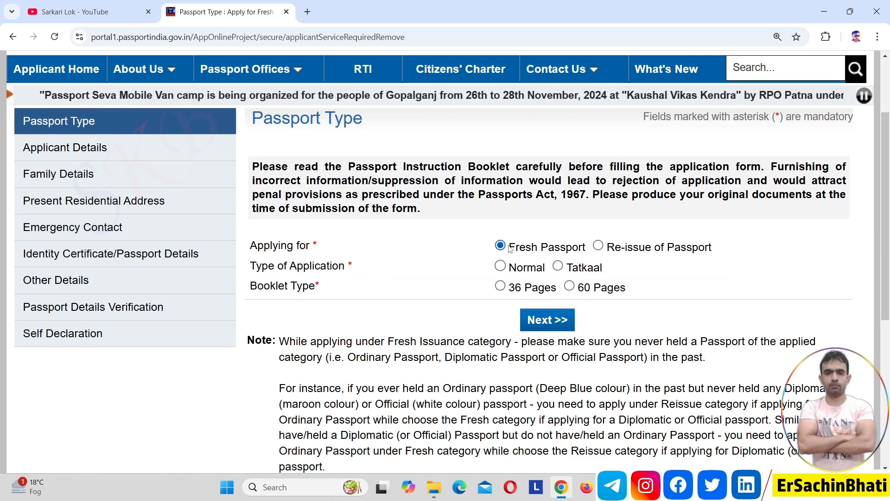
Step: Save the passport type as Fresh, Tatkaal, 36-page booklet, then set gender to Male
{"action": "left_click", "coordinate": [599, 247]}
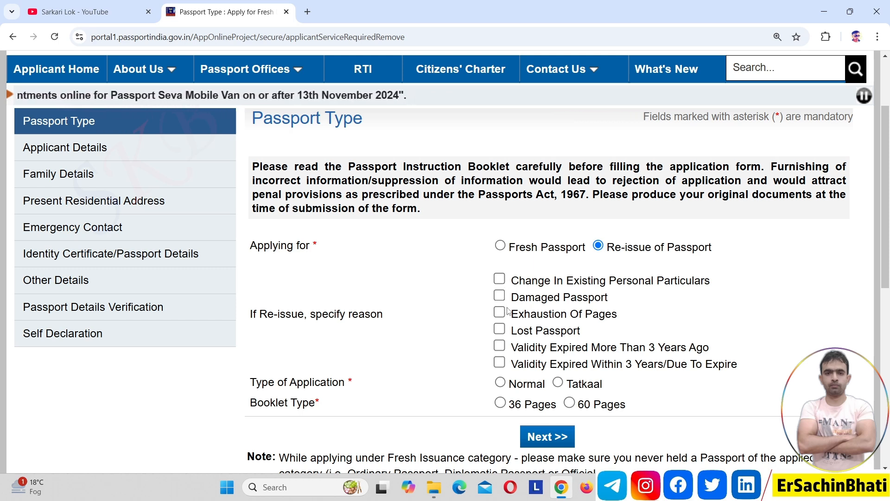
{"action": "left_click", "coordinate": [501, 246]}
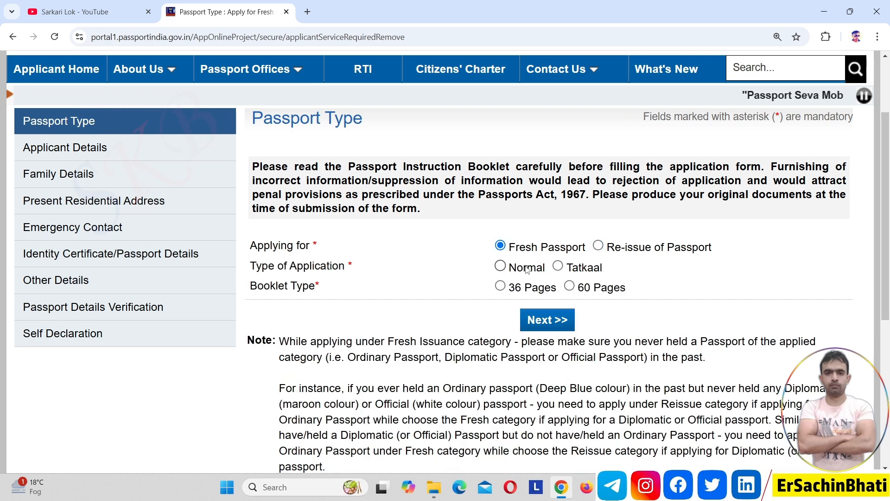
{"action": "left_click", "coordinate": [558, 267]}
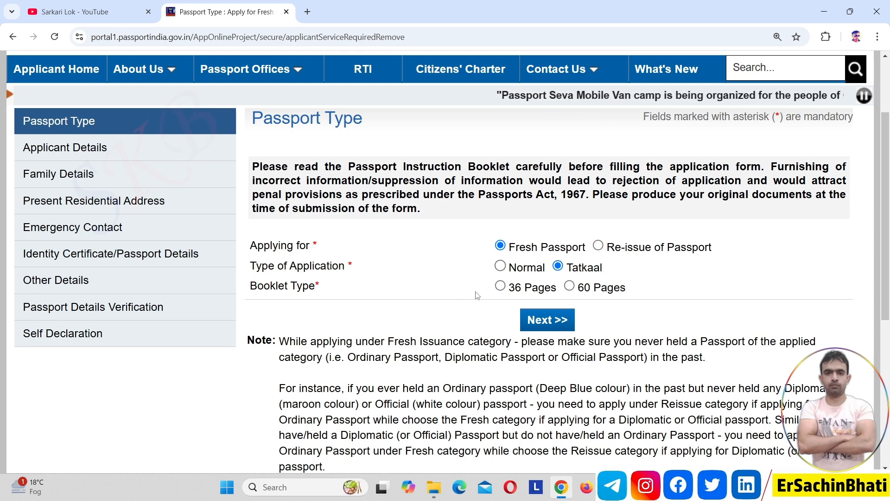
{"action": "left_click", "coordinate": [500, 286]}
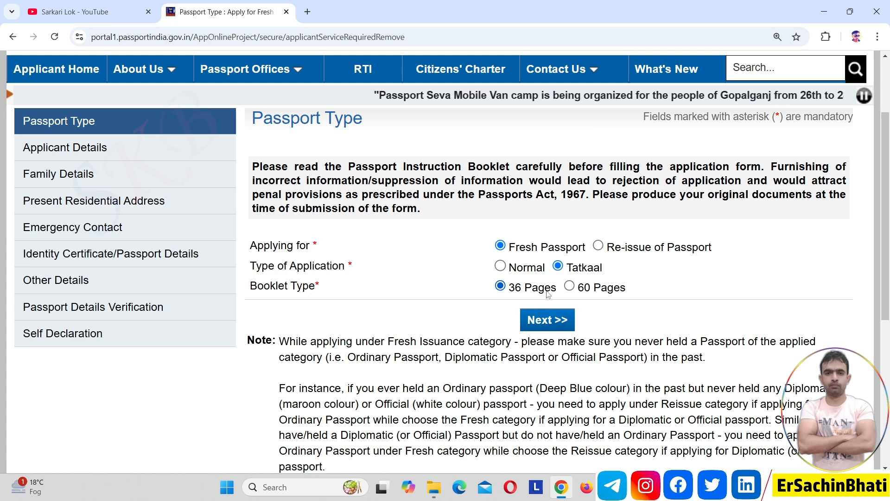
{"action": "left_click", "coordinate": [570, 287]}
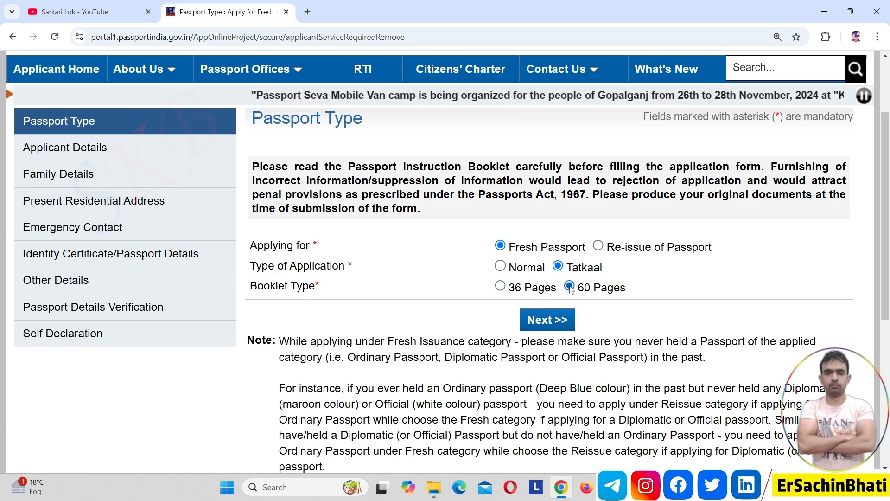
{"action": "left_click", "coordinate": [501, 287]}
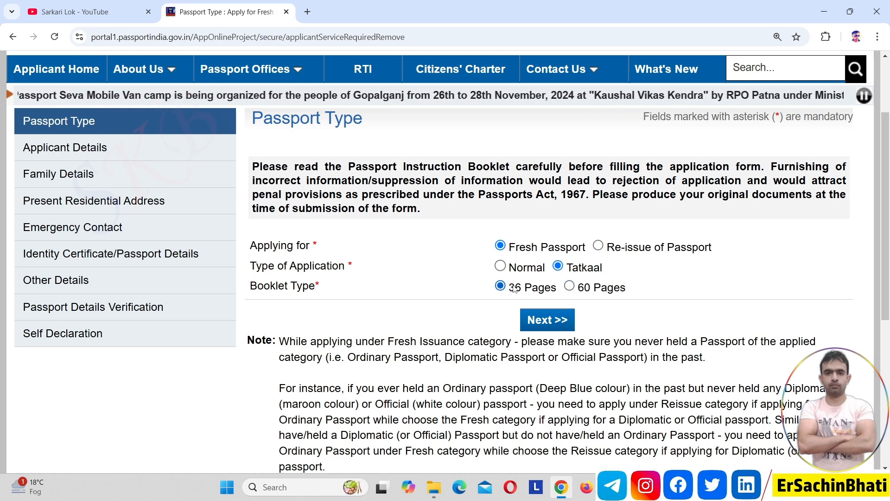
{"action": "left_click", "coordinate": [546, 321]}
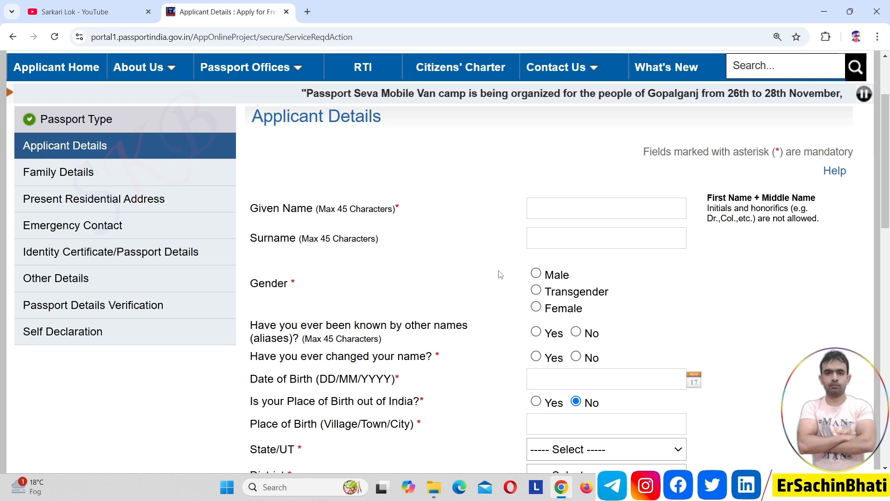
{"action": "left_click", "coordinate": [536, 273]}
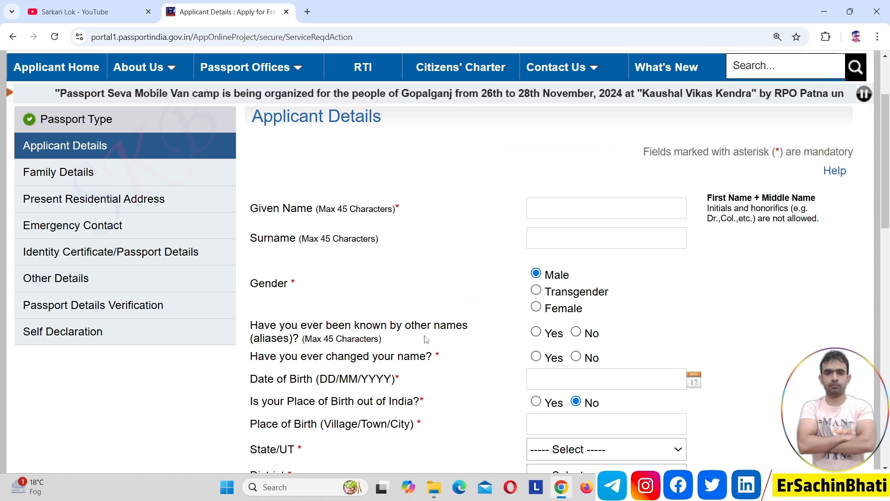
Step: Answer No to both the other-names and name-change questions, then begin the Date of Birth
{"action": "left_click", "coordinate": [537, 332]}
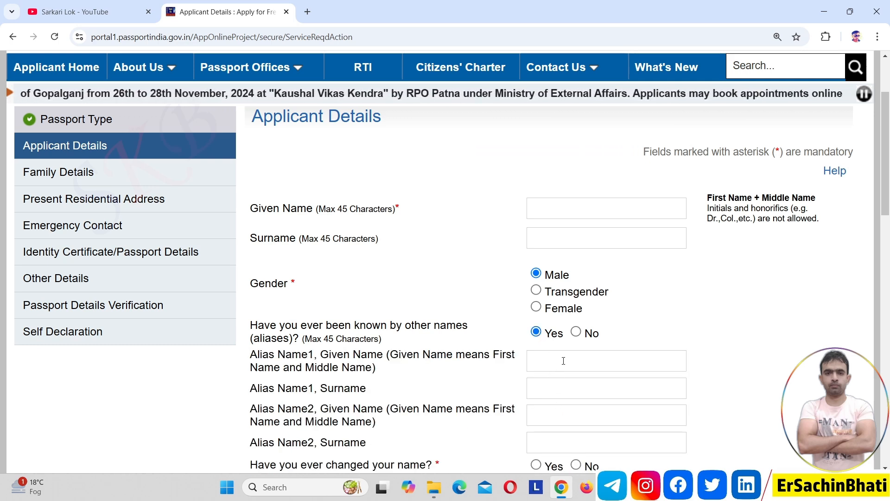
{"action": "left_click", "coordinate": [576, 333]}
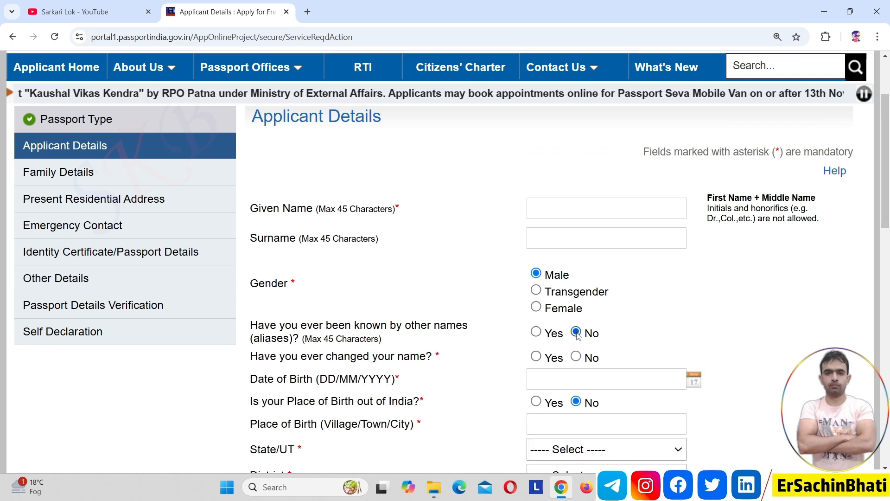
{"action": "triple_click", "coordinate": [353, 357]}
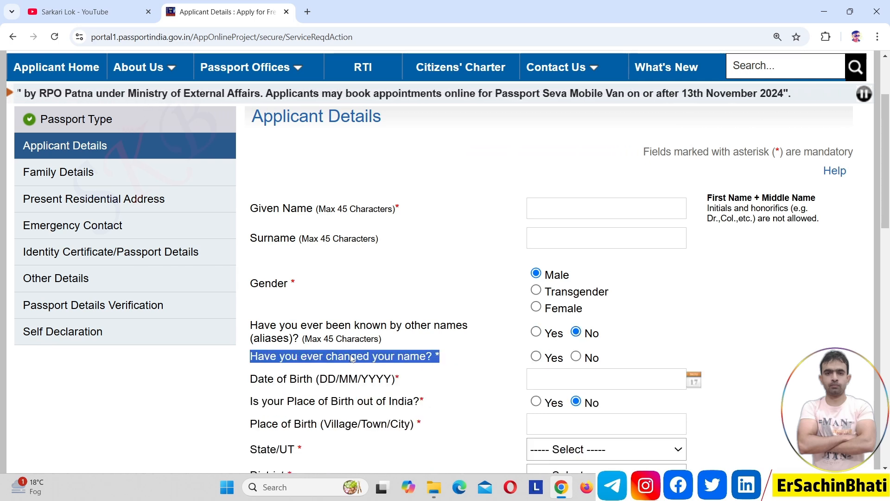
{"action": "left_click", "coordinate": [461, 360]}
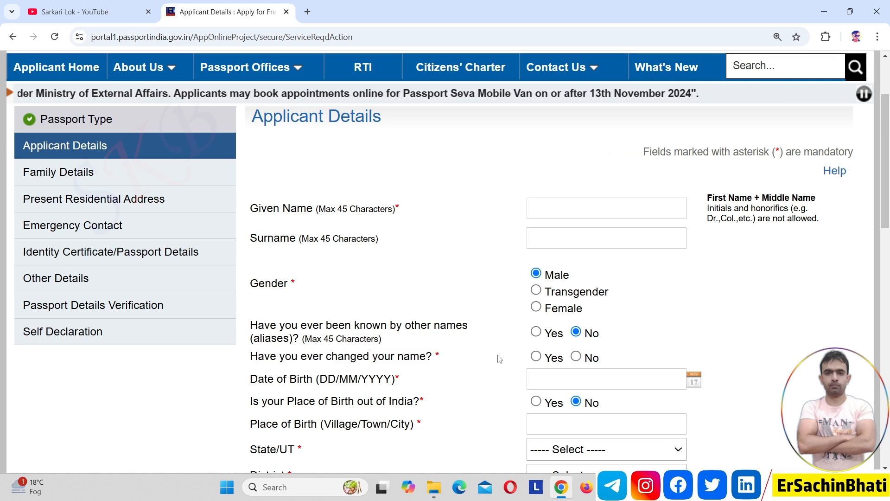
{"action": "left_click", "coordinate": [536, 357]}
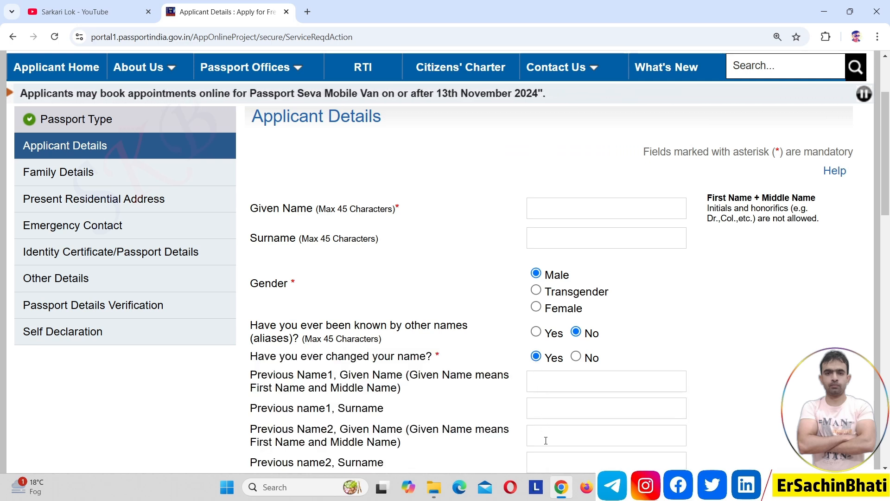
{"action": "left_click", "coordinate": [576, 357]}
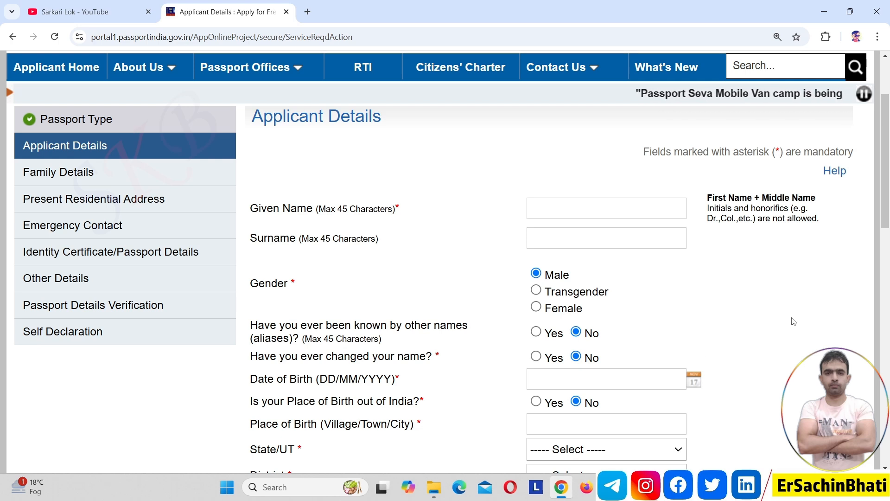
{"action": "left_click_drag", "start_coordinate": [887, 211], "coordinate": [889, 276]}
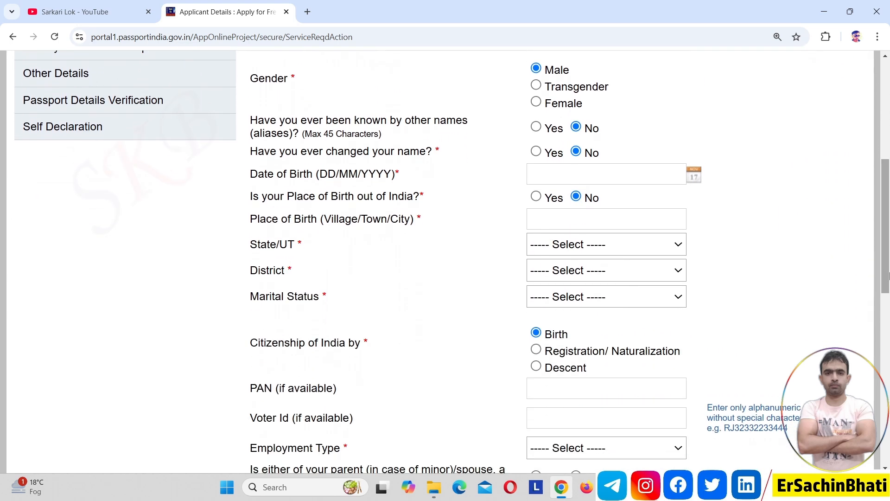
{"action": "left_click", "coordinate": [672, 180]}
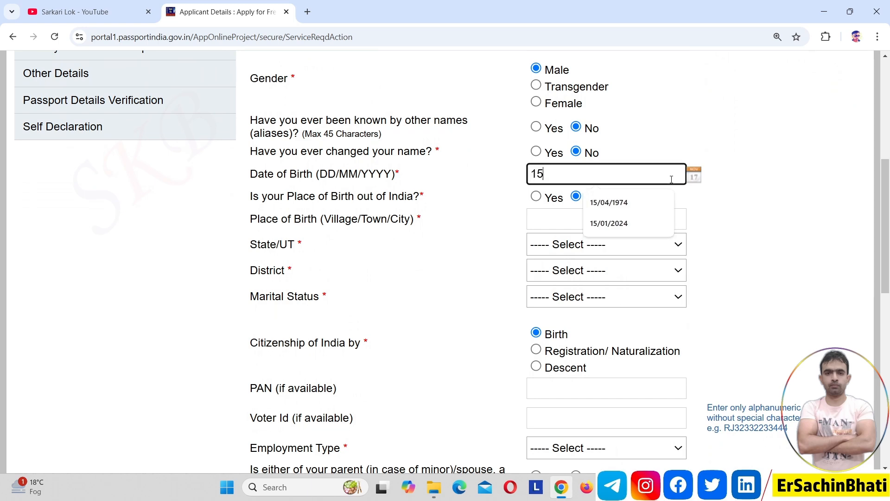
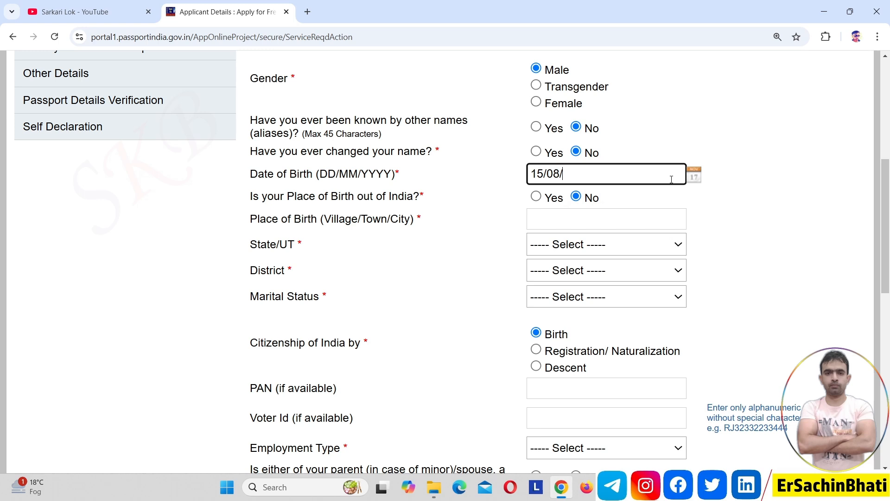
{"action": "left_click", "coordinate": [496, 235]}
{"action": "left_click", "coordinate": [595, 217]}
{"action": "type", "text": "NOI"}
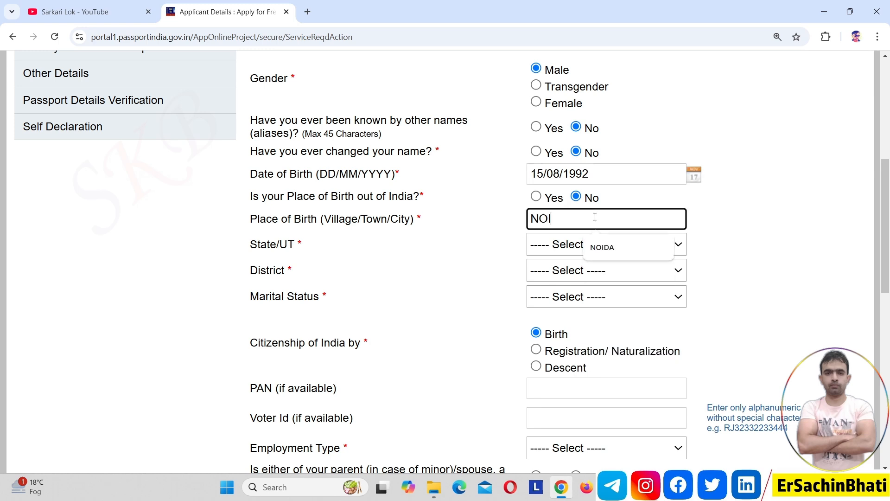
{"action": "type", "text": "DA"}
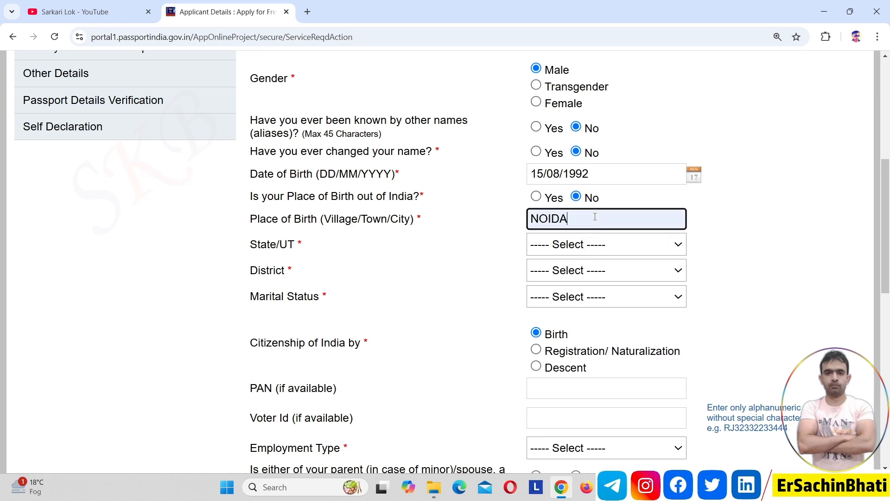
{"action": "left_click", "coordinate": [591, 244]}
{"action": "key", "text": "u"}
{"action": "key", "text": "Return"}
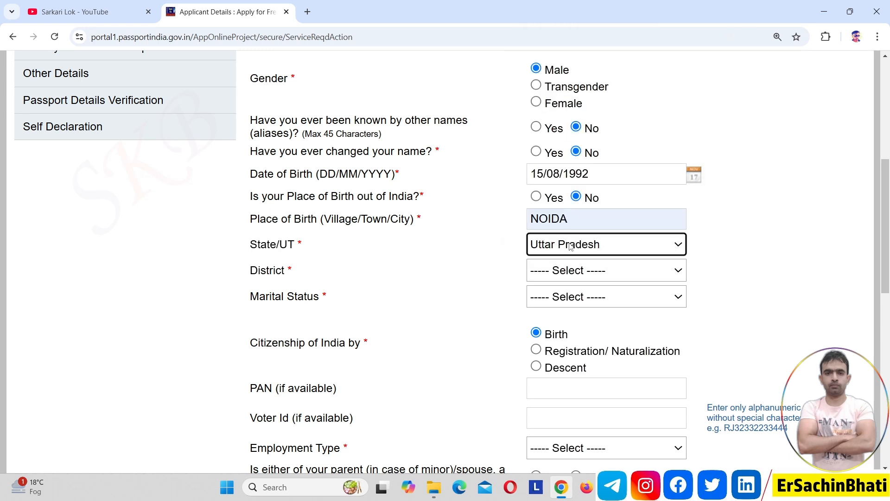
{"action": "left_click", "coordinate": [561, 274]}
{"action": "key", "text": "g"}
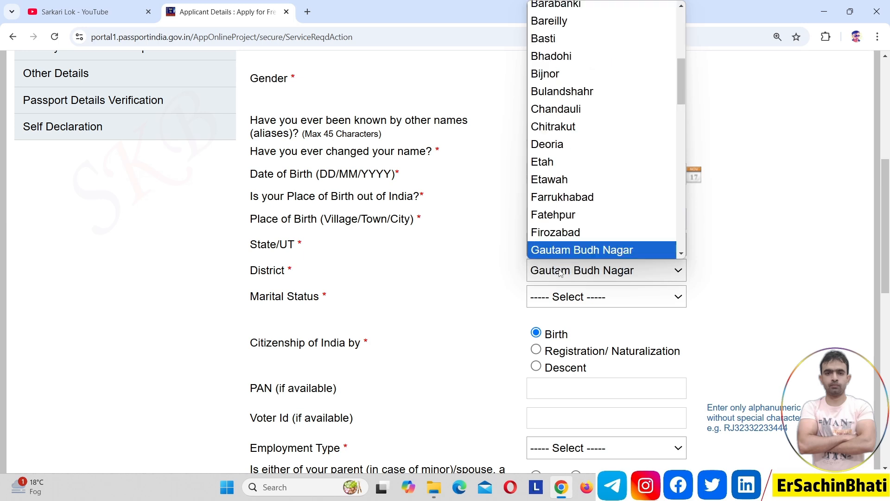
{"action": "key", "text": "Return"}
Step: Set marital status to Single and employment type to Private
{"action": "left_click", "coordinate": [561, 302]}
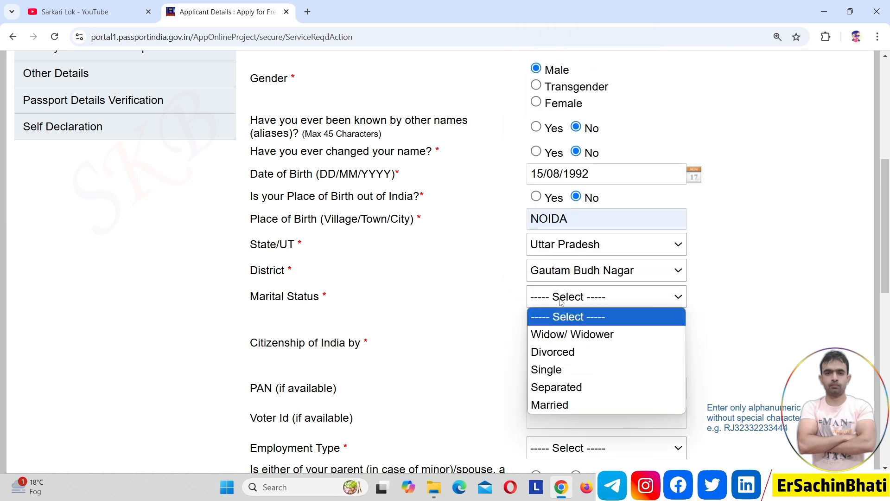
{"action": "key", "text": "Down"}
{"action": "key", "text": "Down"}
{"action": "key", "text": "Down"}
{"action": "key", "text": "Down"}
{"action": "key", "text": "Down"}
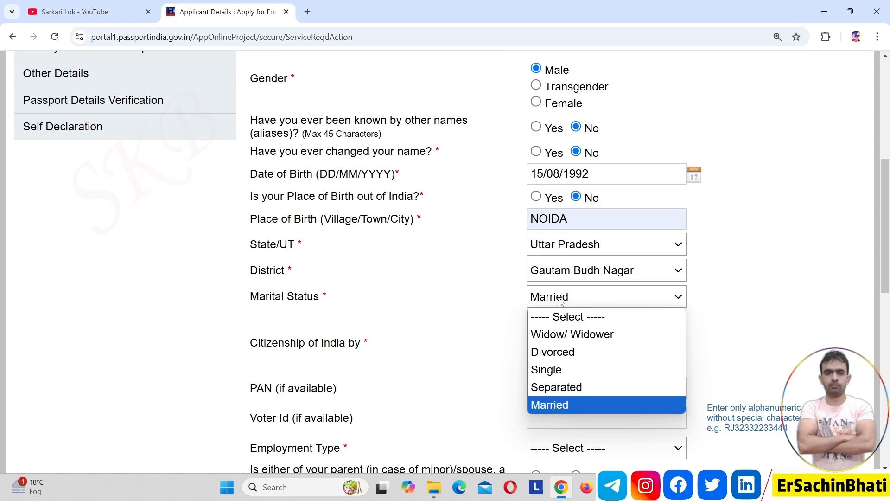
{"action": "key", "text": "Up"}
{"action": "key", "text": "Up"}
{"action": "key", "text": "Return"}
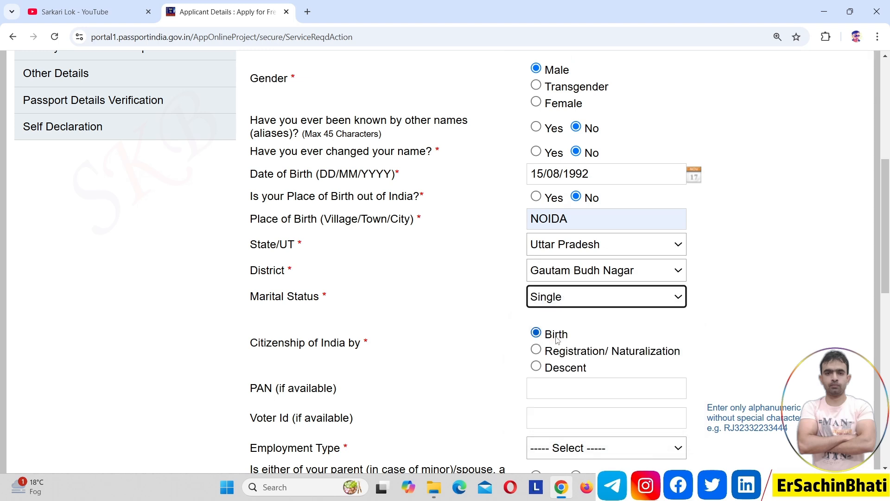
{"action": "left_click_drag", "start_coordinate": [880, 259], "coordinate": [888, 306]}
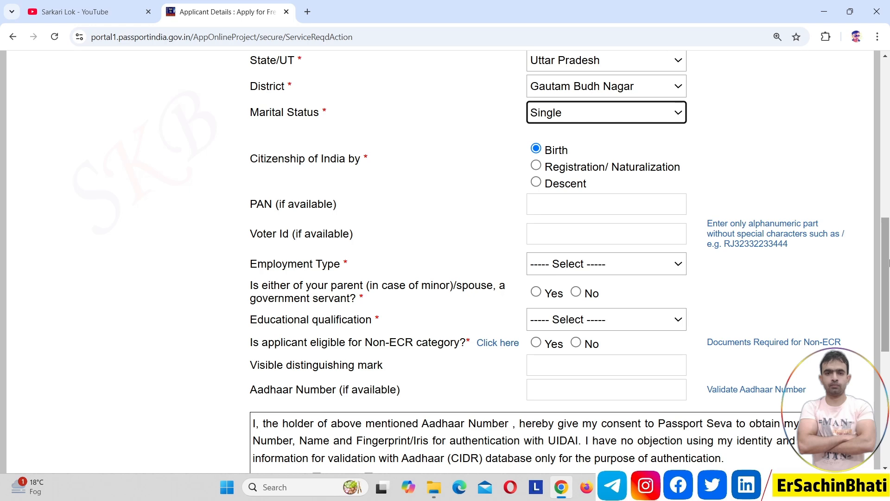
{"action": "left_click_drag", "start_coordinate": [886, 264], "coordinate": [889, 288]}
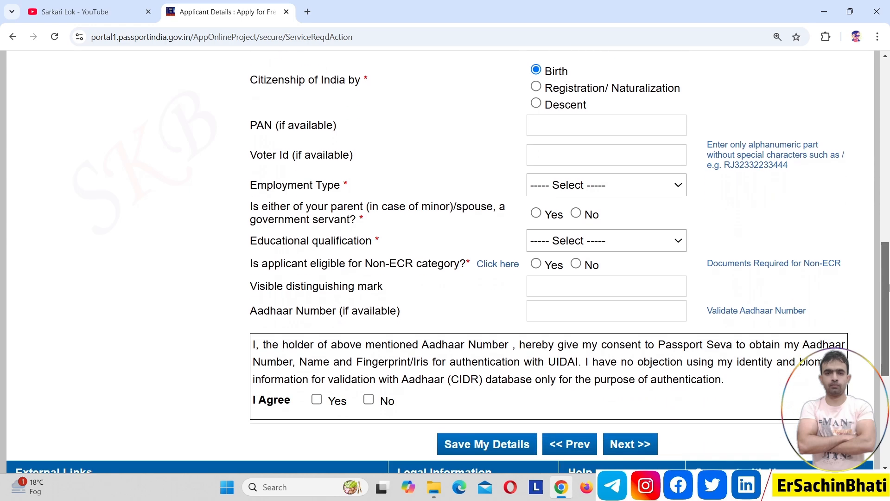
{"action": "left_click", "coordinate": [656, 184]}
{"action": "key", "text": "p"}
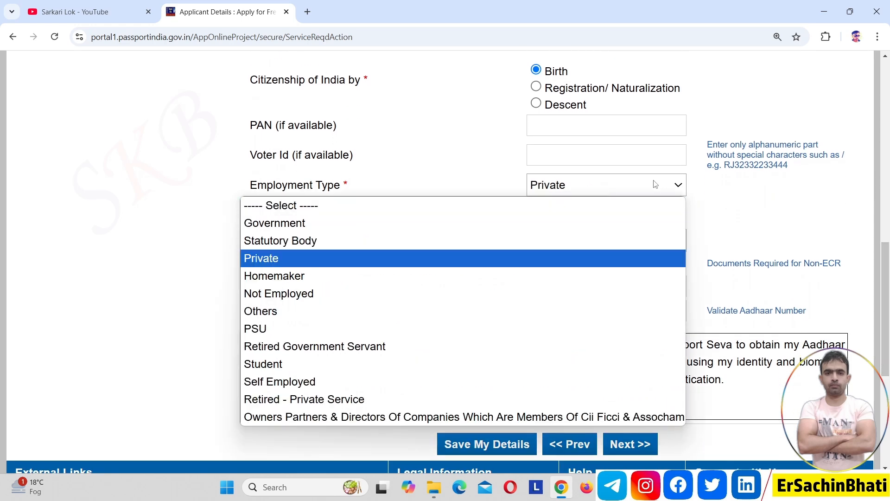
{"action": "key", "text": "Return"}
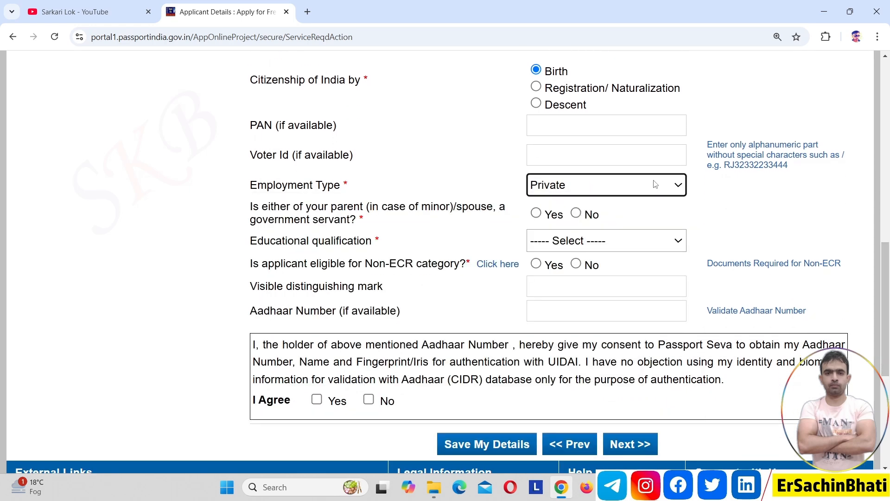
{"action": "double_click", "coordinate": [470, 207]}
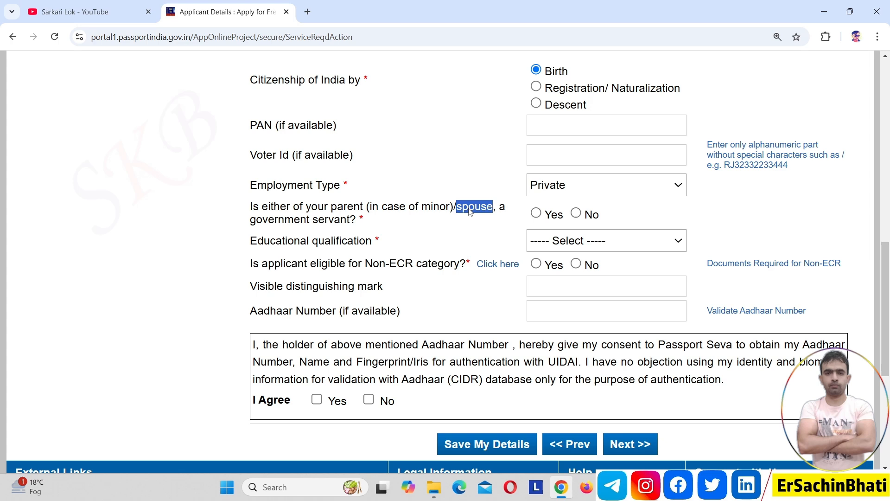
Step: Answer No to the parent/spouse government-servant question and choose Graduate And Above education
{"action": "left_click", "coordinate": [459, 219]}
{"action": "left_click", "coordinate": [579, 213]}
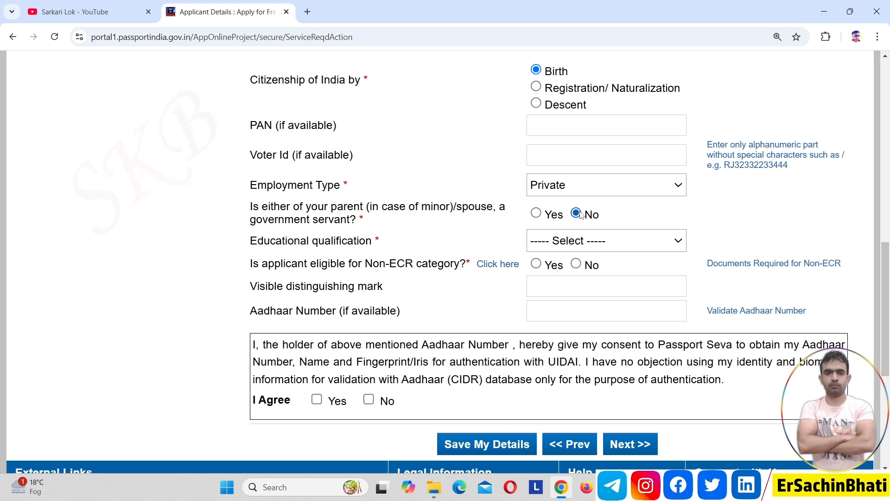
{"action": "left_click", "coordinate": [553, 243]}
{"action": "key", "text": "Down"}
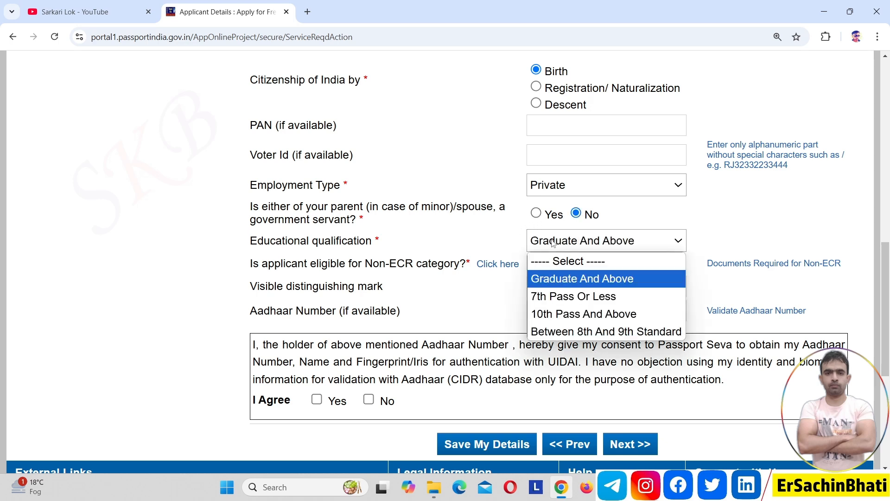
{"action": "key", "text": "Return"}
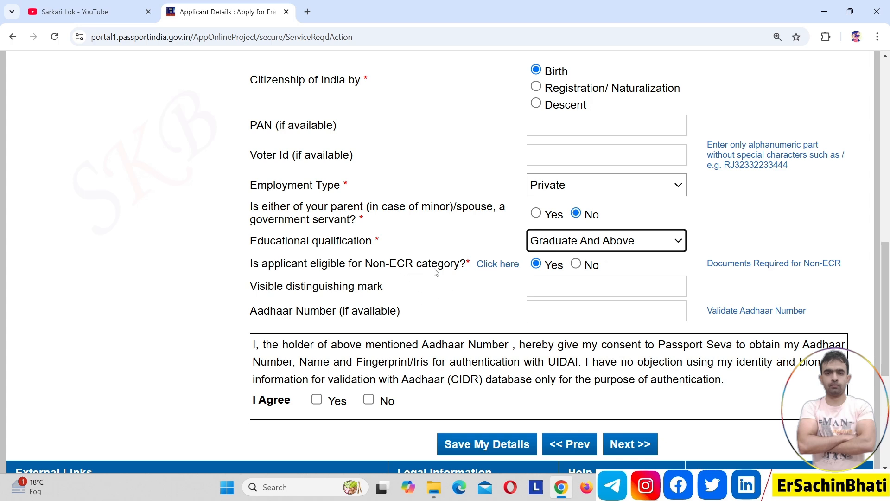
Step: Try Between 8th And 9th Standard education, then restore Graduate And Above
{"action": "left_click", "coordinate": [610, 243]}
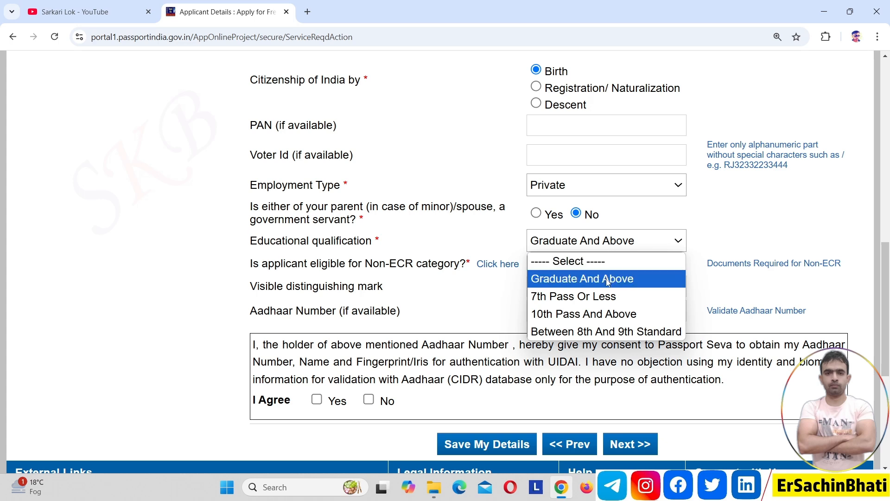
{"action": "left_click", "coordinate": [608, 332]}
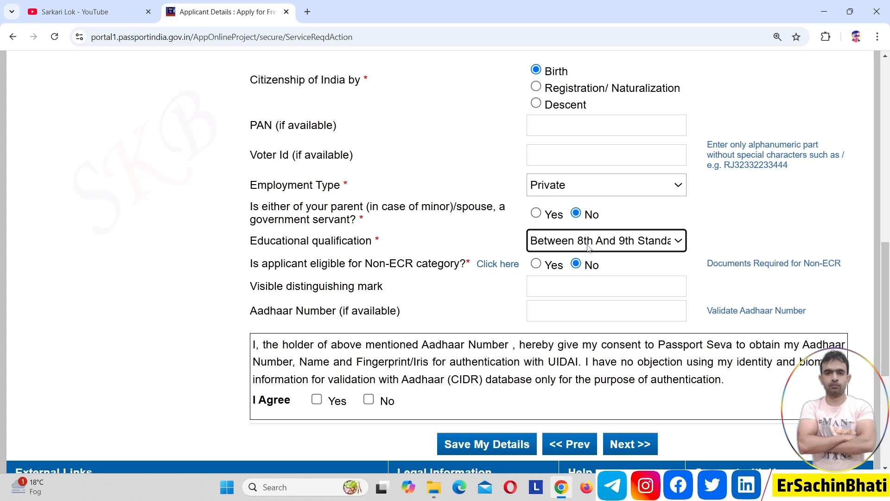
{"action": "left_click", "coordinate": [615, 249]}
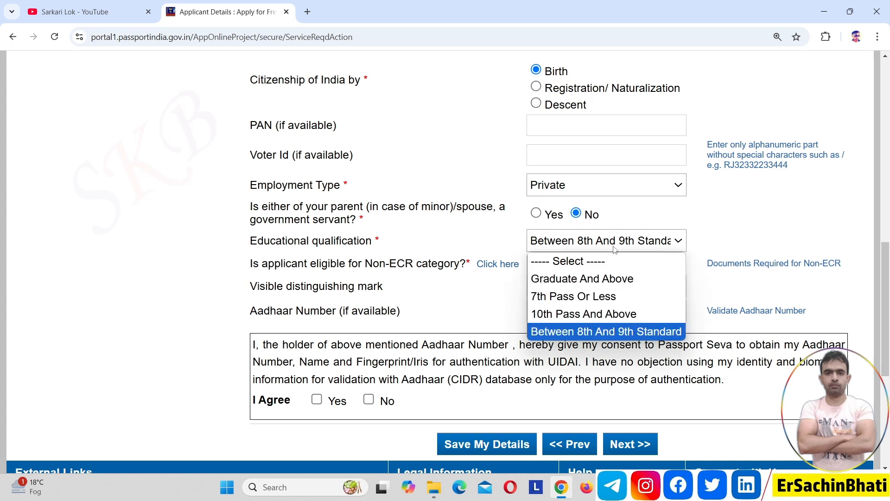
{"action": "key", "text": "Up"}
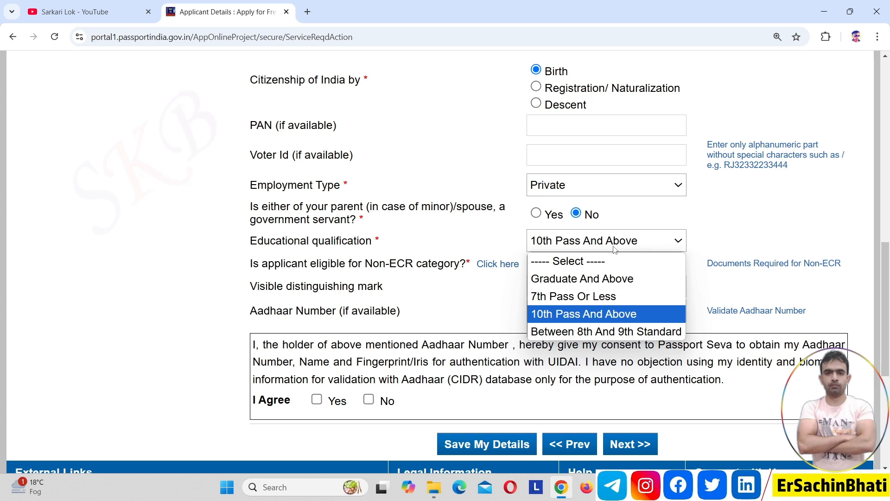
{"action": "key", "text": "Up"}
{"action": "key", "text": "Up"}
{"action": "key", "text": "Return"}
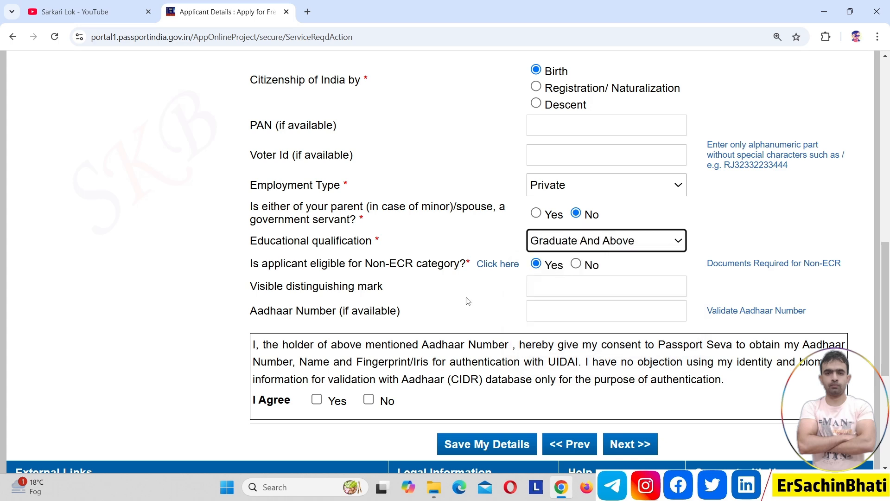
{"action": "left_click", "coordinate": [444, 300]}
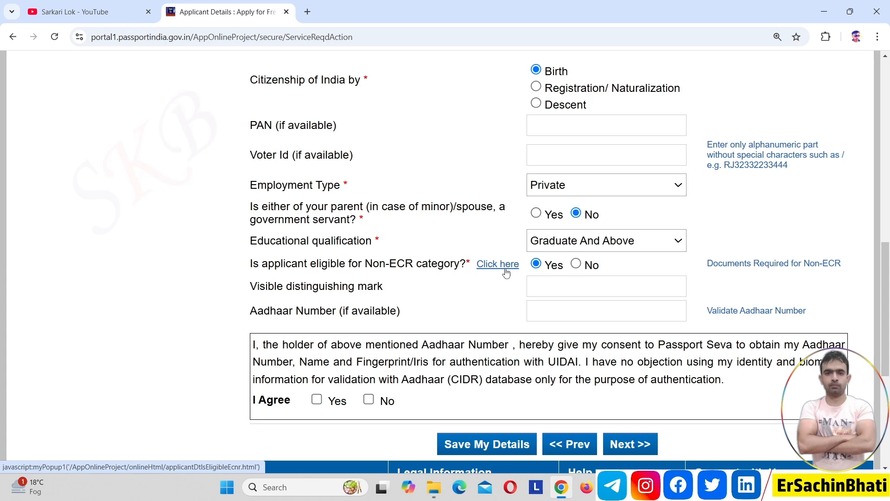
{"action": "left_click", "coordinate": [761, 264]}
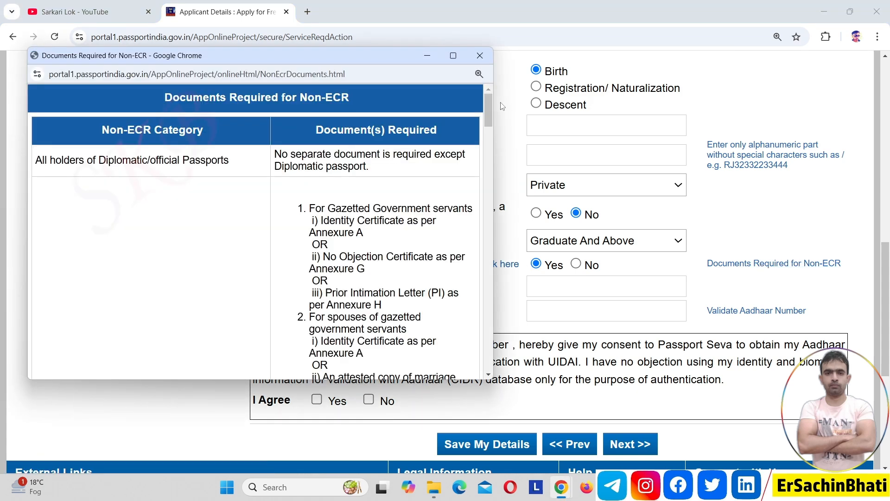
{"action": "left_click_drag", "start_coordinate": [488, 107], "coordinate": [479, 376]}
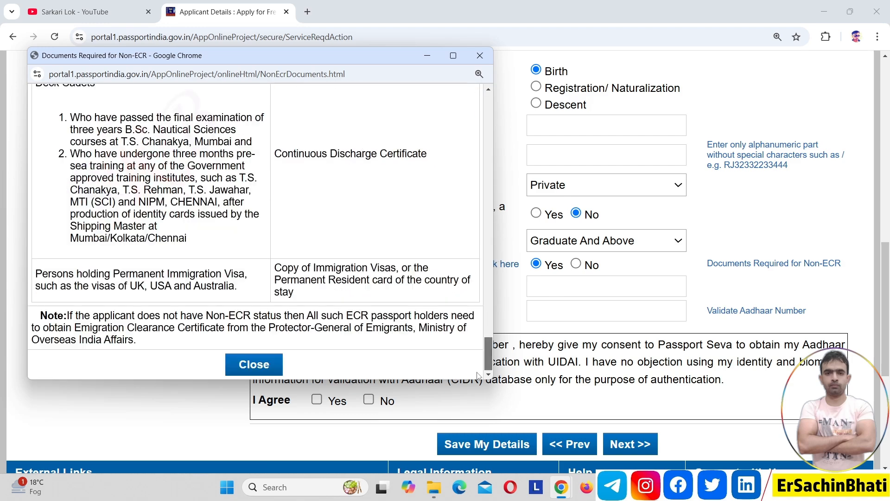
{"action": "left_click", "coordinate": [254, 364]}
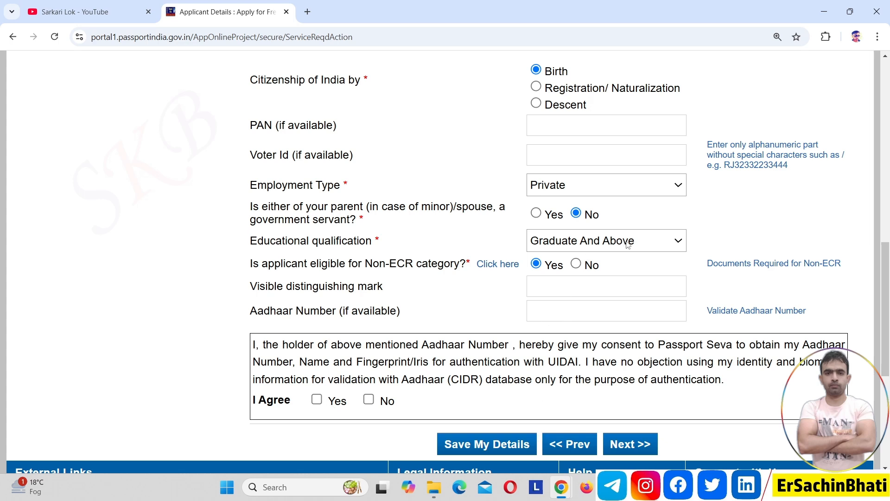
Step: Advance from Applicant Details through Family Details to the Present Residential Address step
{"action": "left_click", "coordinate": [642, 452]}
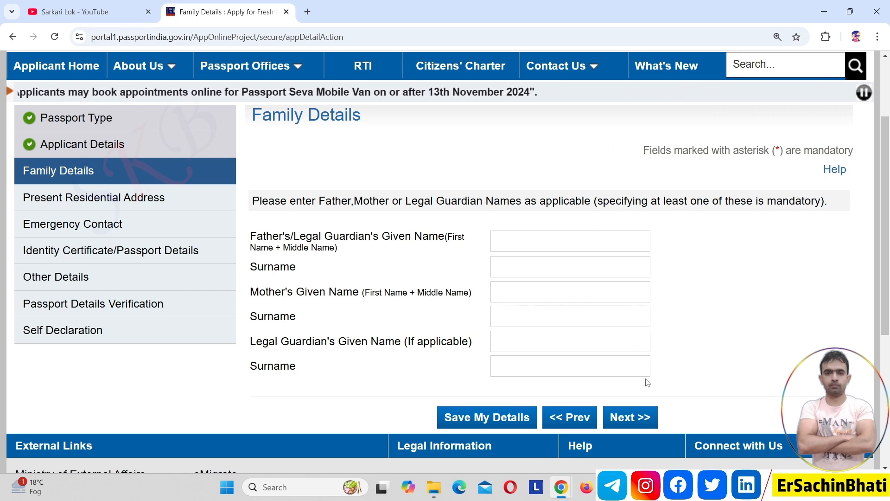
{"action": "left_click", "coordinate": [648, 414]}
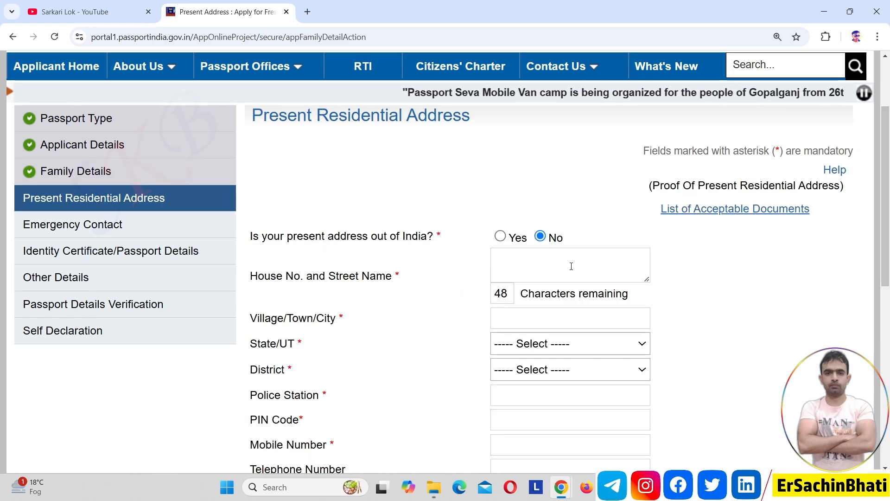
Step: Enter present town NOIDA, state Uttar Pradesh and district Gautam Budh Nagar
{"action": "left_click", "coordinate": [610, 315]}
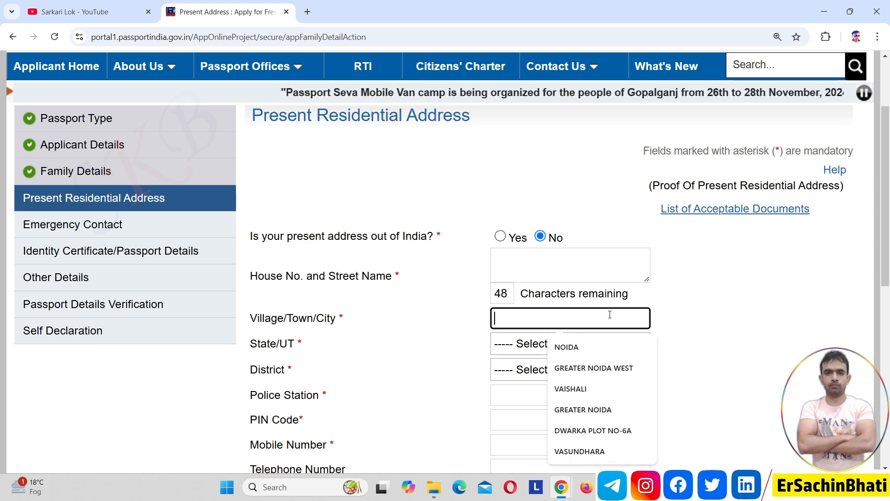
{"action": "type", "text": "NOIDA"}
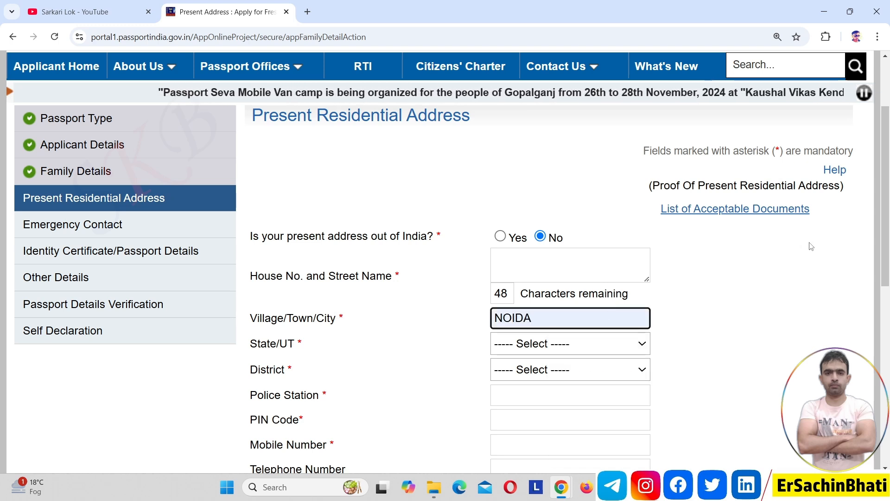
{"action": "left_click_drag", "start_coordinate": [889, 232], "coordinate": [889, 280]}
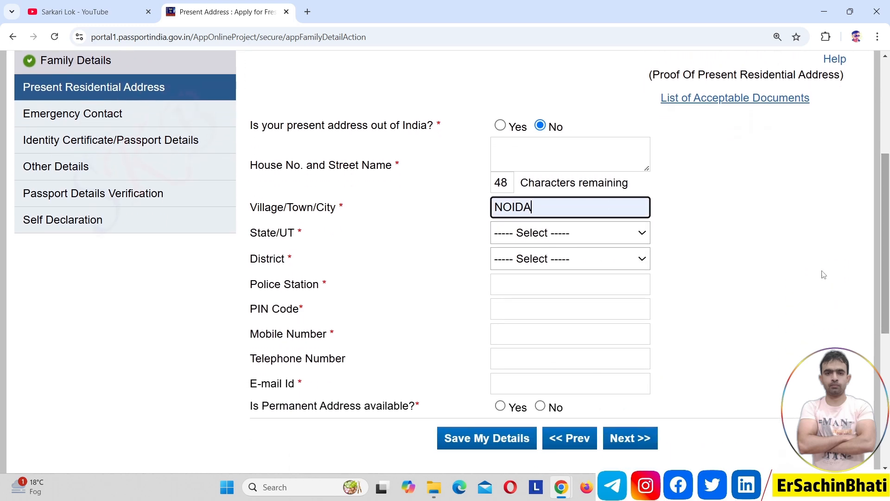
{"action": "left_click", "coordinate": [611, 242]}
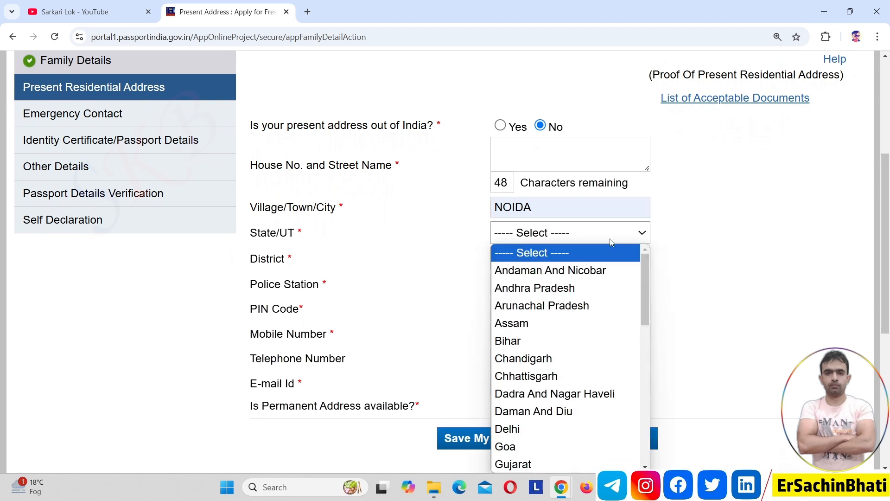
{"action": "key", "text": "u"}
{"action": "key", "text": "Return"}
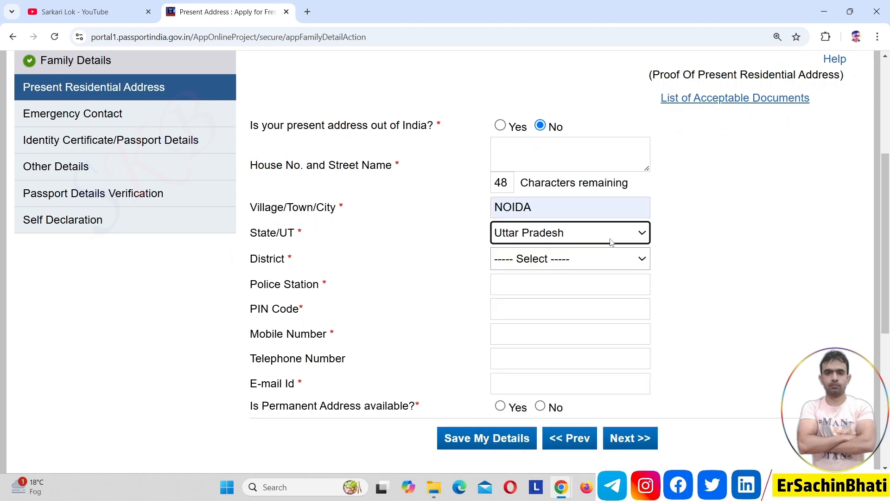
{"action": "left_click", "coordinate": [579, 268]}
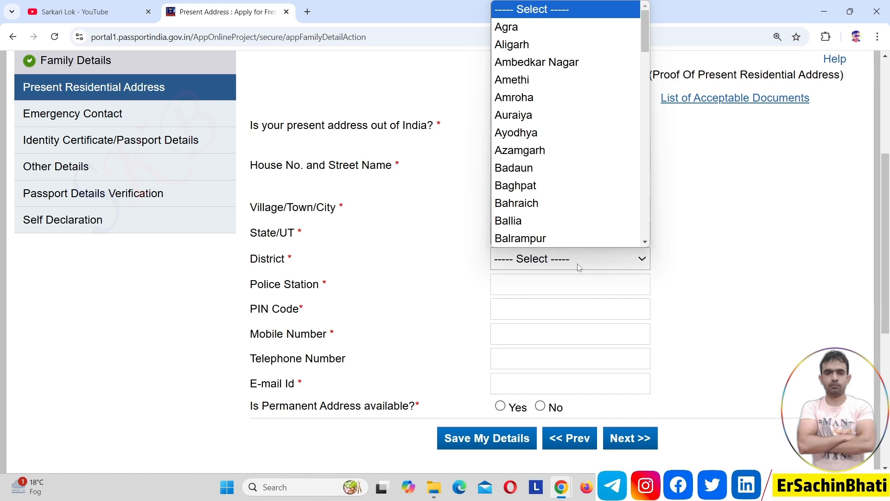
{"action": "key", "text": "g"}
{"action": "key", "text": "Return"}
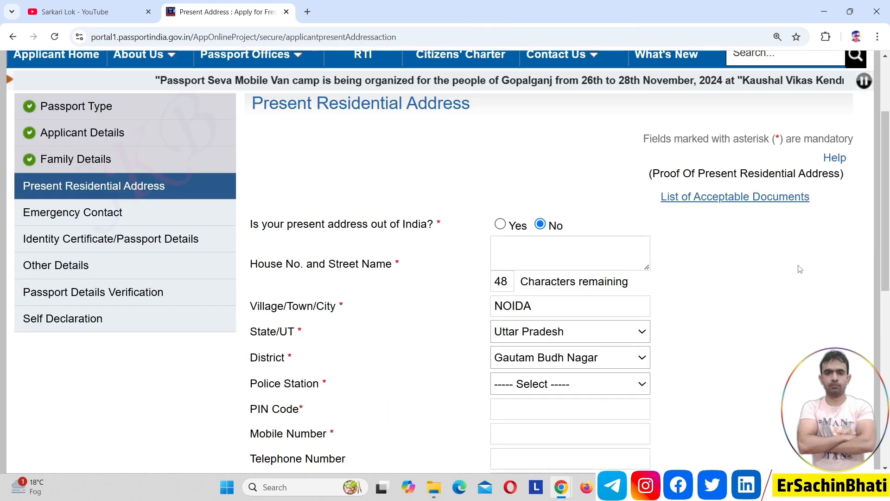
Step: Set police station to SECTOR-49 and PIN Code to 201301
{"action": "left_click", "coordinate": [593, 383]}
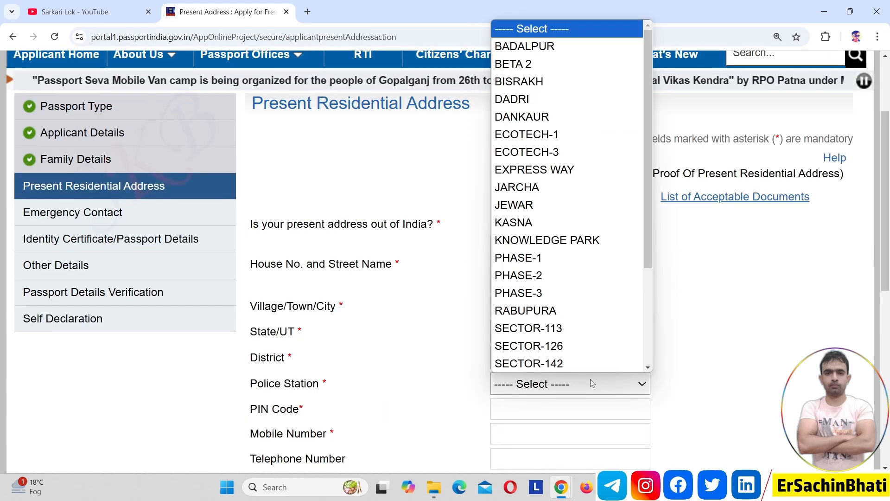
{"action": "key", "text": "s"}
{"action": "key", "text": "Down"}
{"action": "key", "text": "Down"}
{"action": "key", "text": "Down"}
{"action": "key", "text": "Down"}
{"action": "key", "text": "Down"}
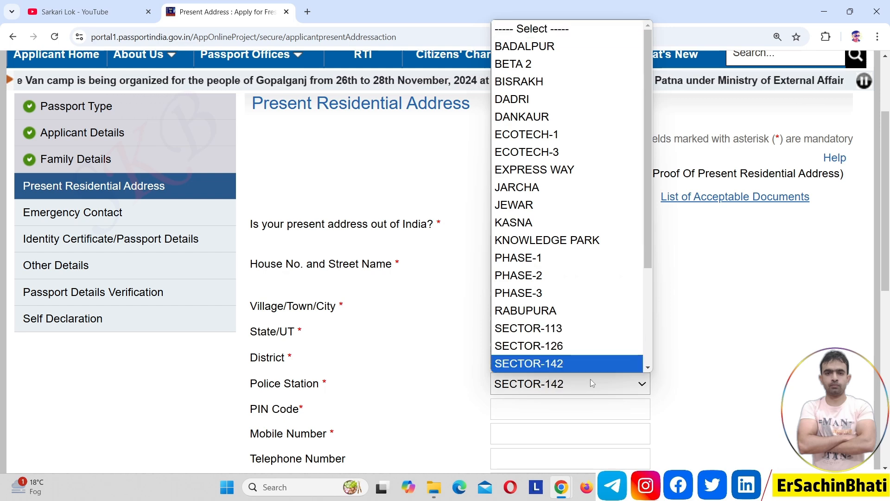
{"action": "key", "text": "Down"}
{"action": "key", "text": "Down"}
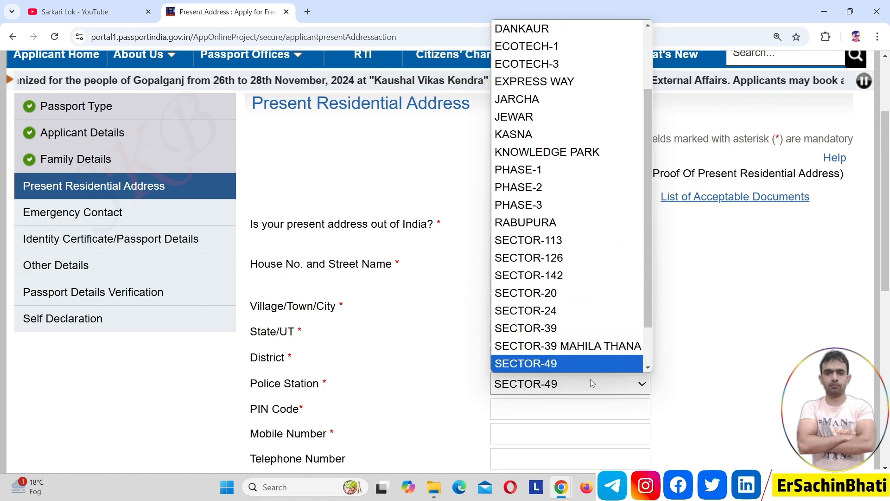
{"action": "key", "text": "Return"}
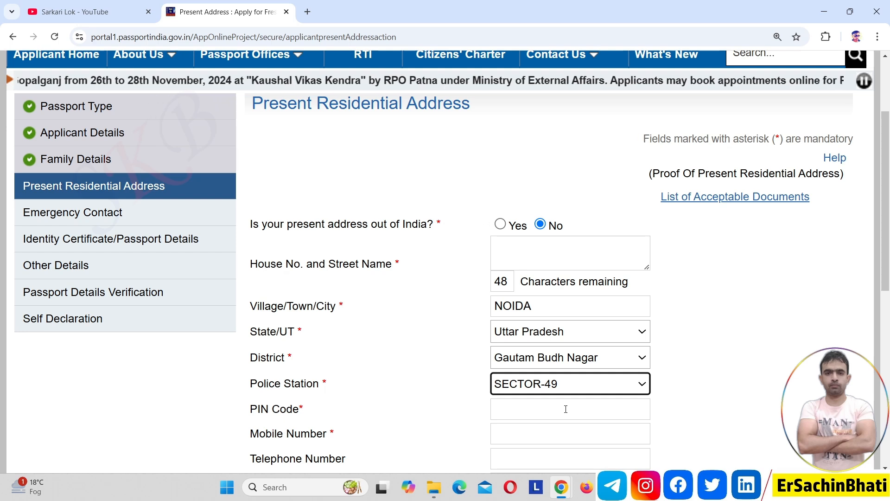
{"action": "left_click", "coordinate": [566, 409]}
{"action": "type", "text": "201301"}
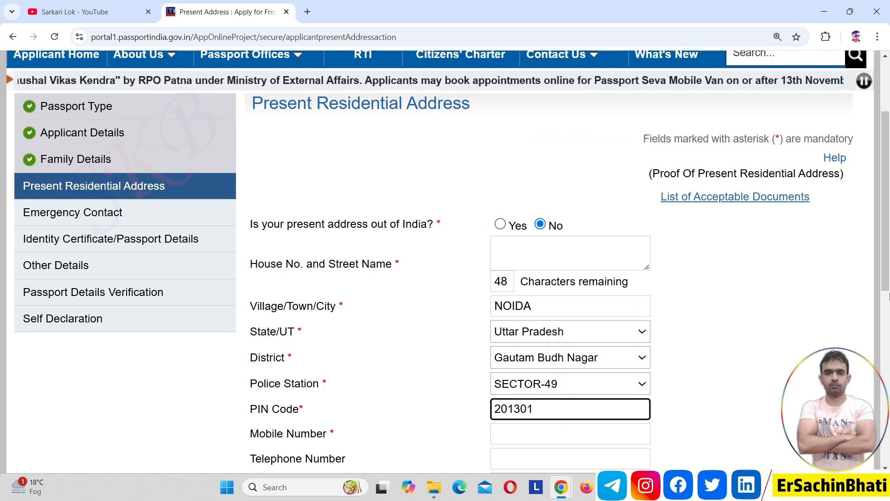
{"action": "left_click_drag", "start_coordinate": [886, 292], "coordinate": [888, 335]}
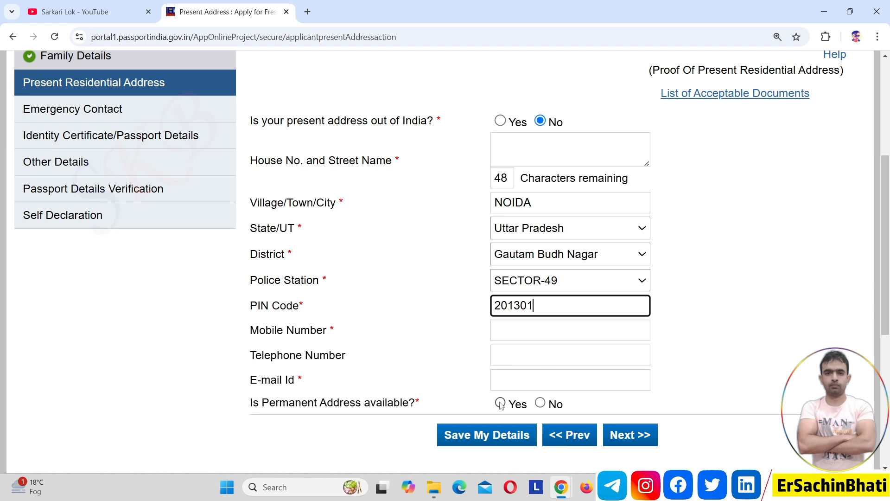
{"action": "left_click", "coordinate": [426, 408]}
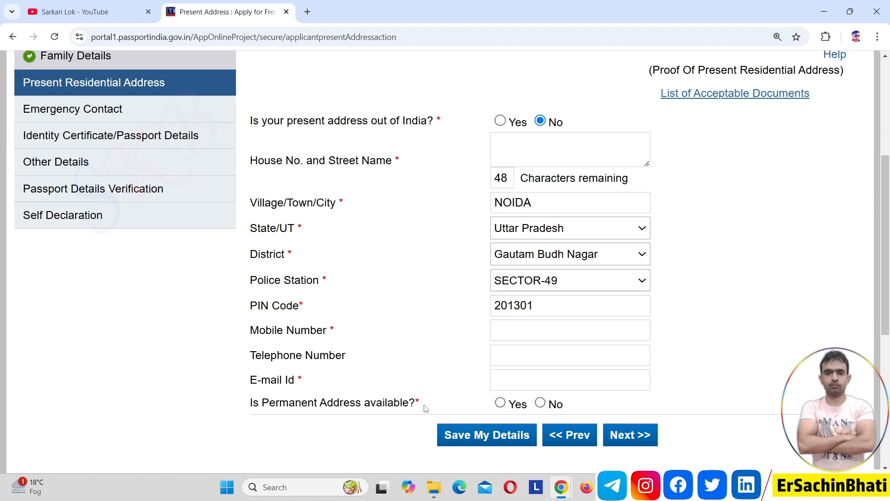
Step: Answer No to 'Is Permanent Address available?' after briefly selecting Yes
{"action": "left_click", "coordinate": [500, 403]}
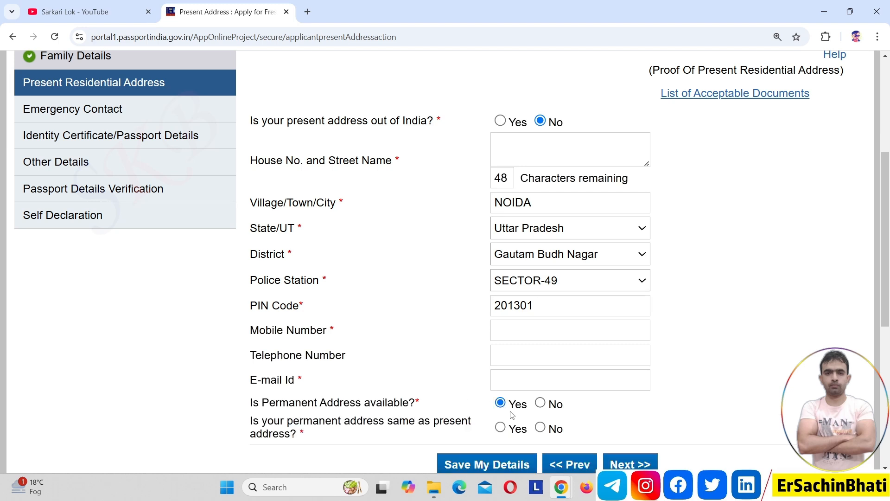
{"action": "left_click", "coordinate": [541, 427]}
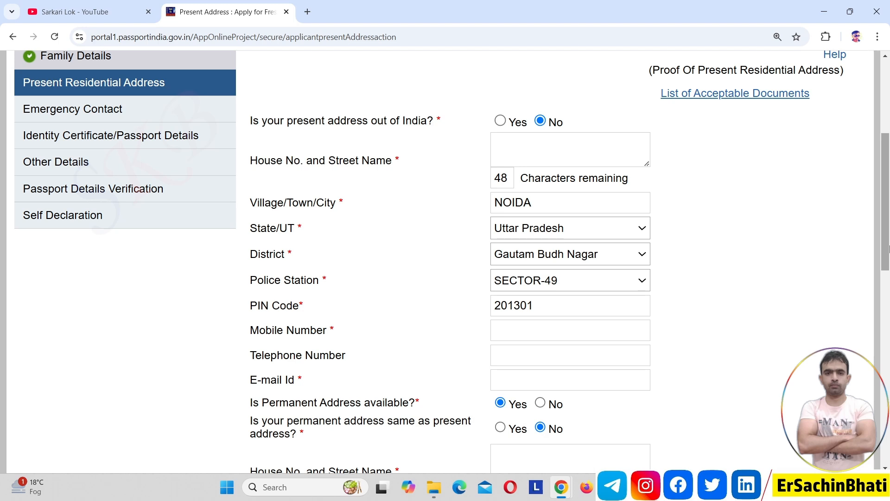
{"action": "mouse_move", "coordinate": [887, 252]}
{"action": "left_mouse_down"}
{"action": "mouse_move", "coordinate": [888, 352]}
{"action": "mouse_move", "coordinate": [882, 254]}
{"action": "left_mouse_up"}
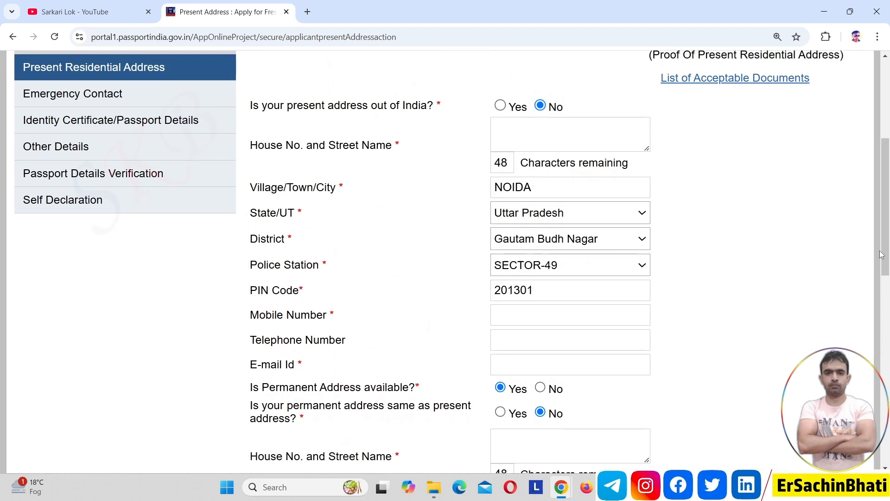
{"action": "left_click", "coordinate": [541, 388]}
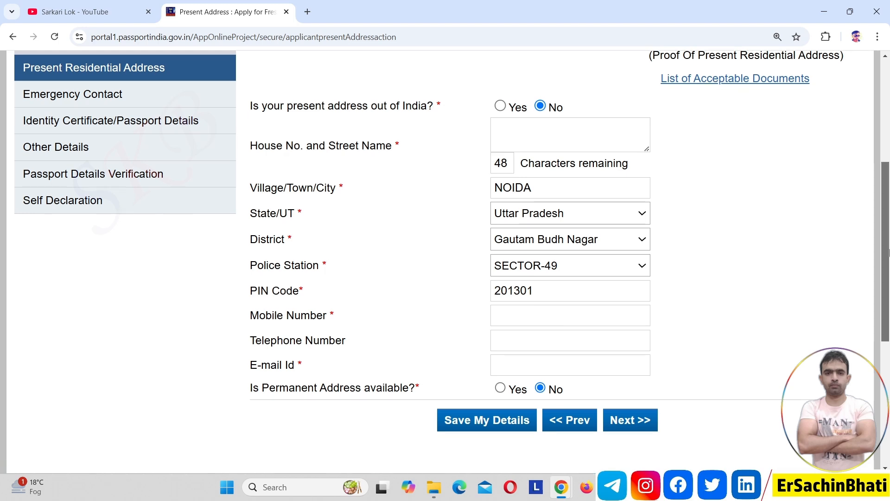
{"action": "scroll", "coordinate": [889, 250], "scroll_direction": "up", "scroll_amount": 1}
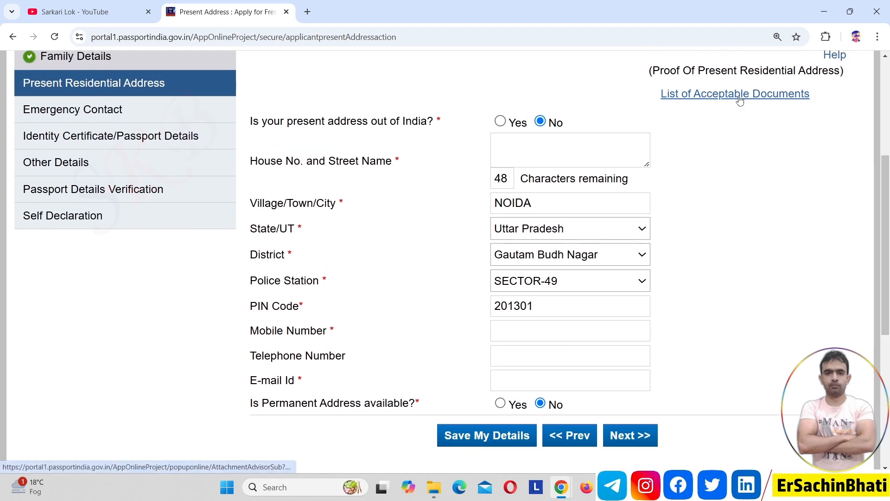
Step: Review the acceptable address-proof documents list, return to the form, and accept the SMS notice
{"action": "triple_click", "coordinate": [719, 74]}
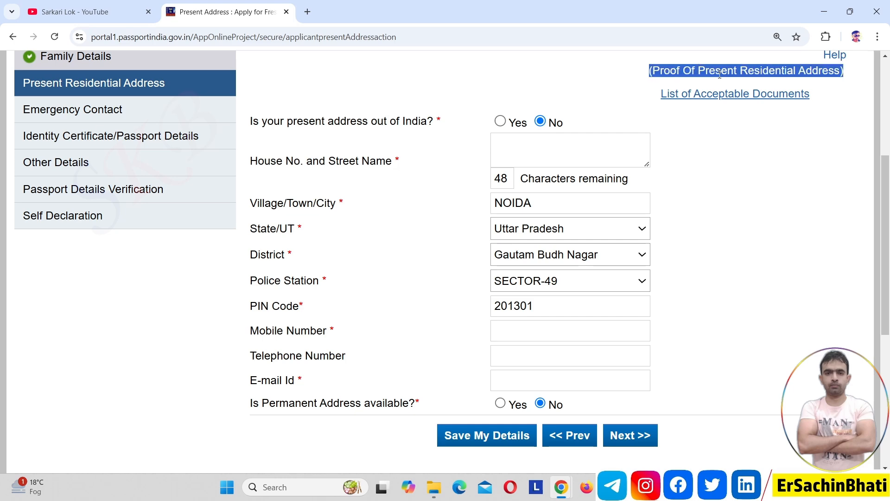
{"action": "left_click", "coordinate": [735, 95]}
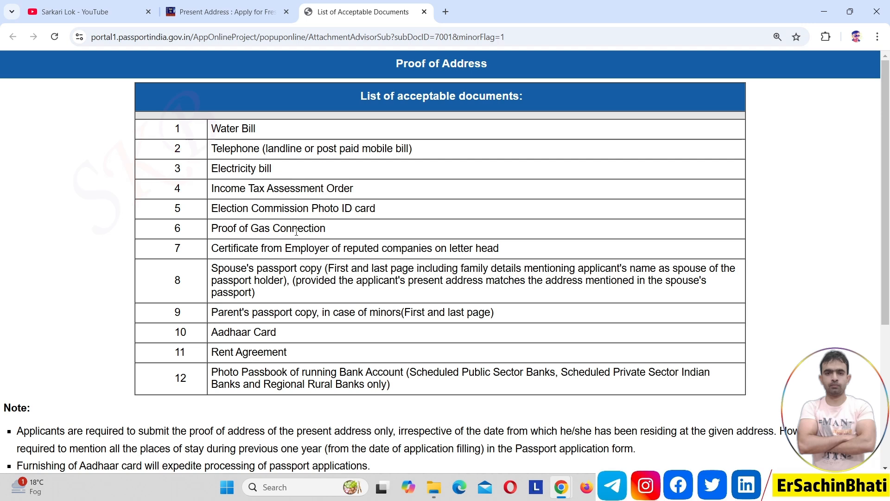
{"action": "left_click", "coordinate": [245, 10]}
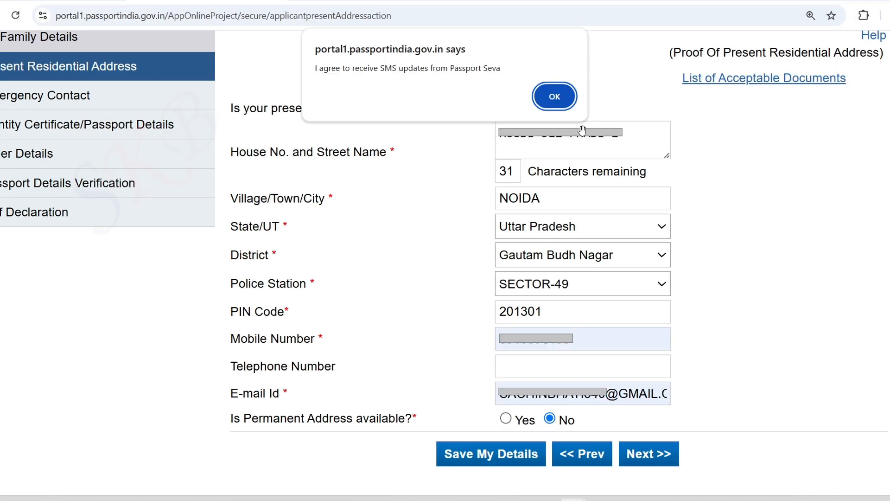
{"action": "left_click", "coordinate": [555, 96]}
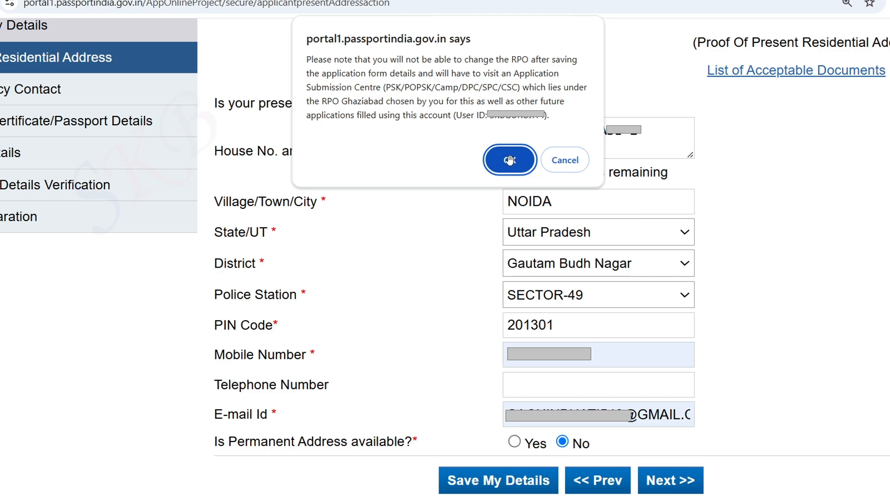
Step: Accept the RPO Ghaziabad warning and continue past Emergency Contact to Identity Certificate/Passport Details
{"action": "left_click", "coordinate": [510, 161]}
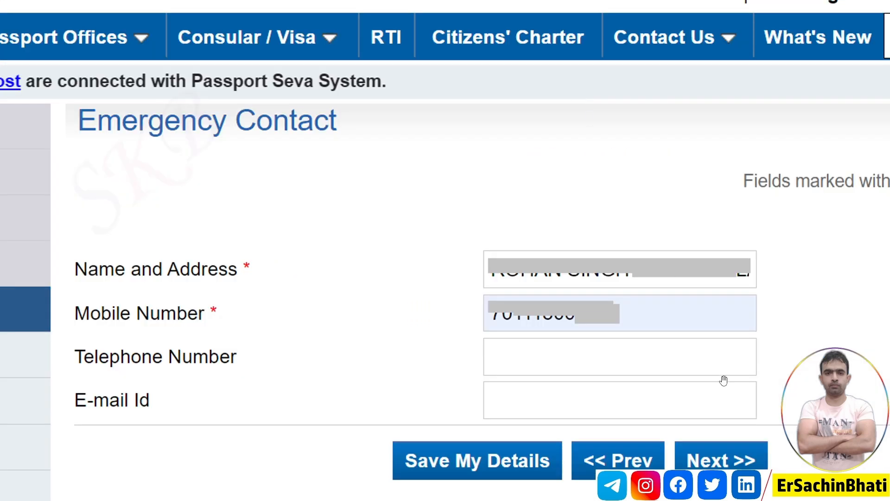
{"action": "left_click", "coordinate": [733, 454]}
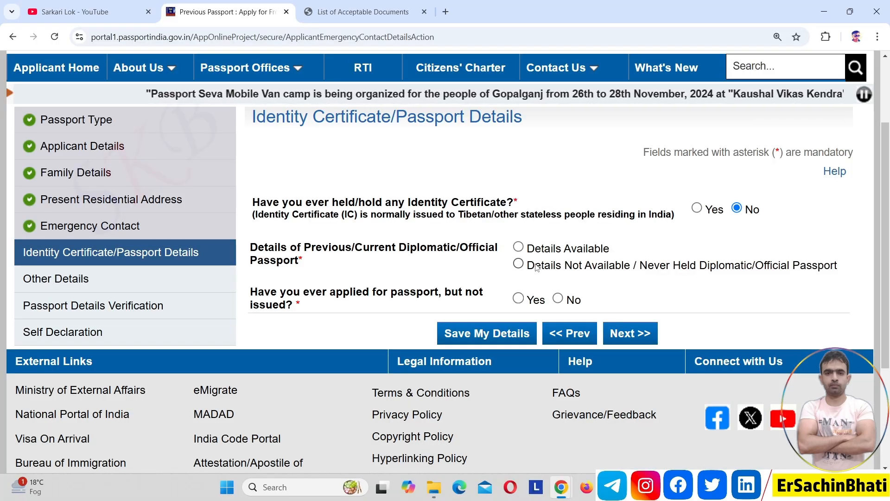
Step: Select Never Held Diplomatic/Official Passport, answer No to an unissued application, and continue to Other Details
{"action": "left_click", "coordinate": [518, 264]}
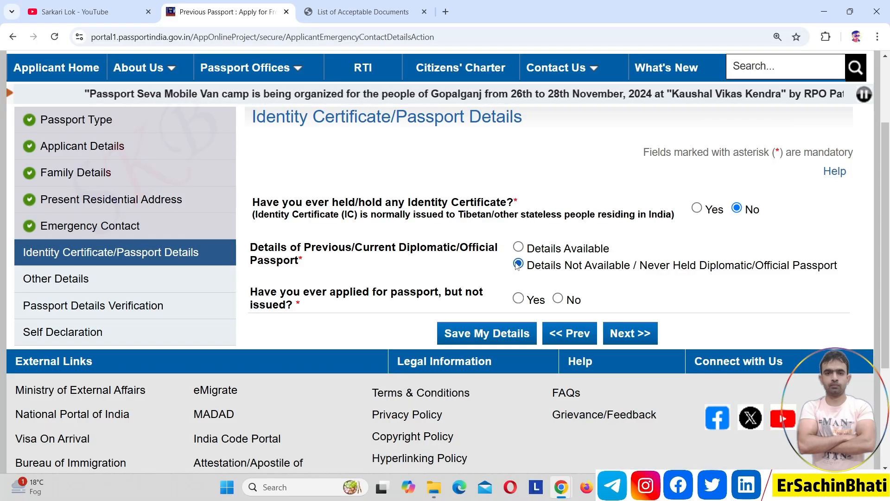
{"action": "triple_click", "coordinate": [434, 291]}
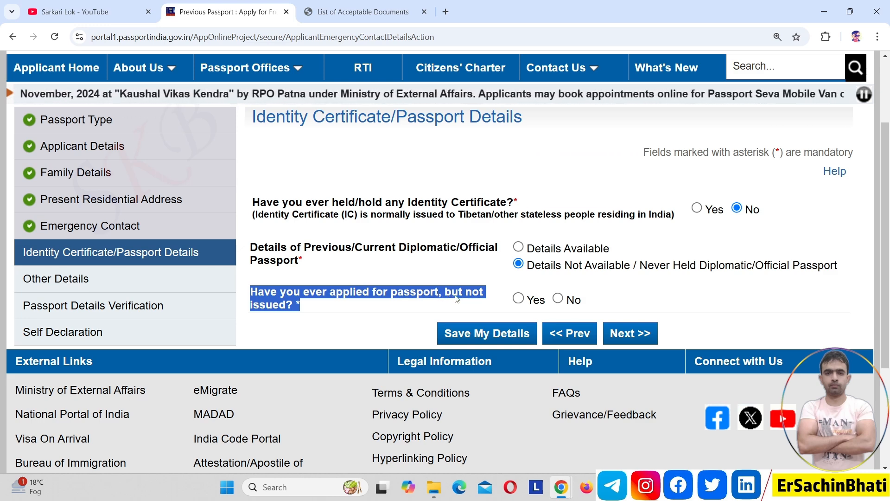
{"action": "left_click", "coordinate": [519, 299]}
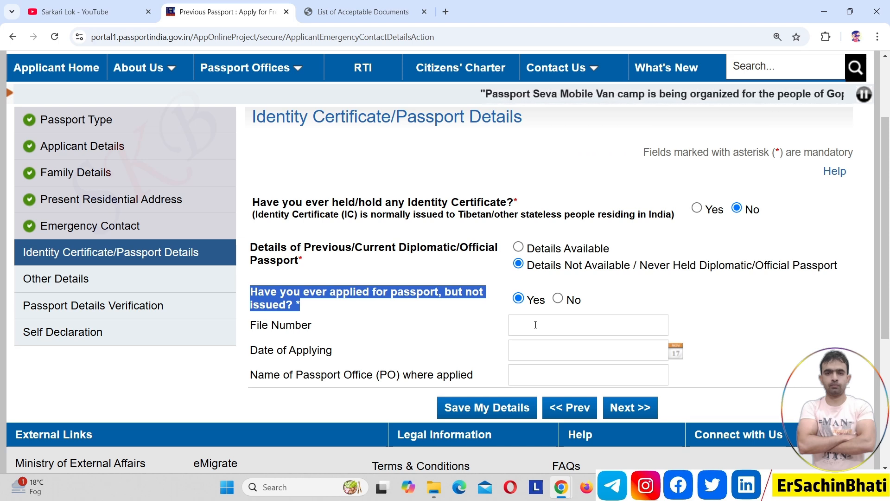
{"action": "left_click", "coordinate": [558, 299]}
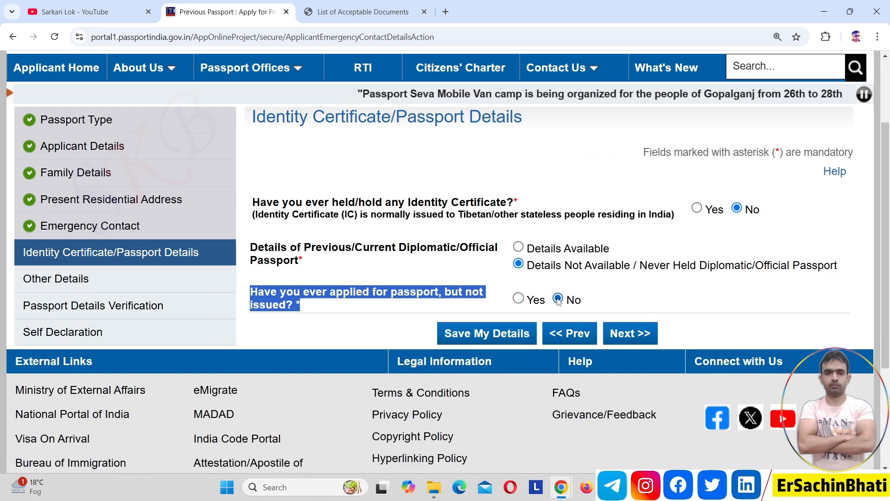
{"action": "left_click", "coordinate": [593, 301]}
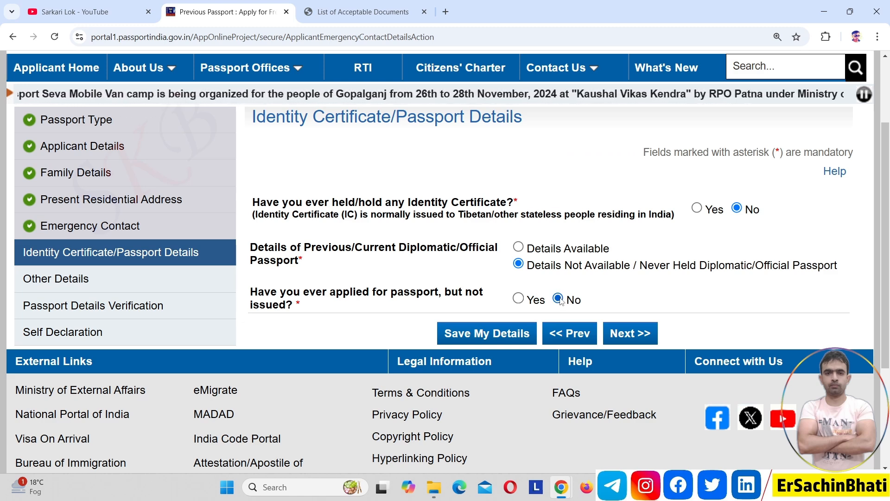
{"action": "left_click", "coordinate": [626, 334]}
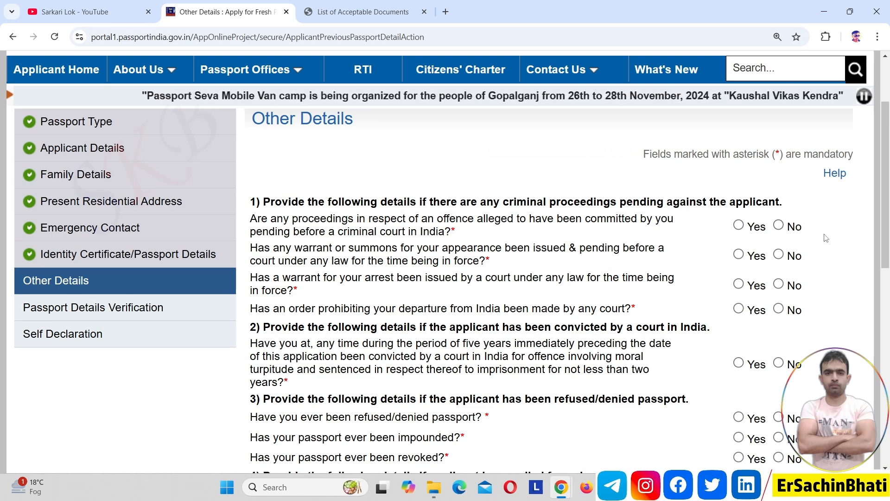
Step: Answer No to criminal proceedings, warrants, conviction, and refused, impounded or revoked passport questions
{"action": "left_click_drag", "start_coordinate": [889, 228], "coordinate": [888, 271]}
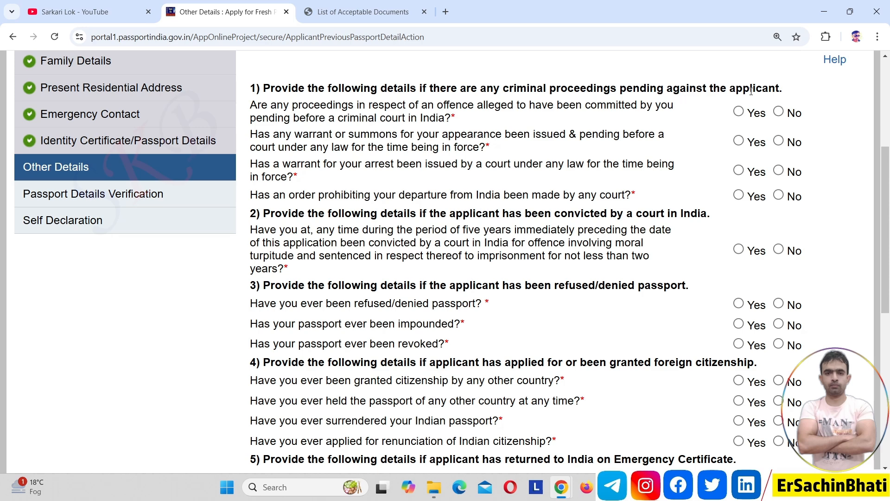
{"action": "left_click", "coordinate": [779, 112]}
{"action": "left_click", "coordinate": [779, 141]}
{"action": "left_click", "coordinate": [780, 172]}
{"action": "left_click", "coordinate": [778, 249]}
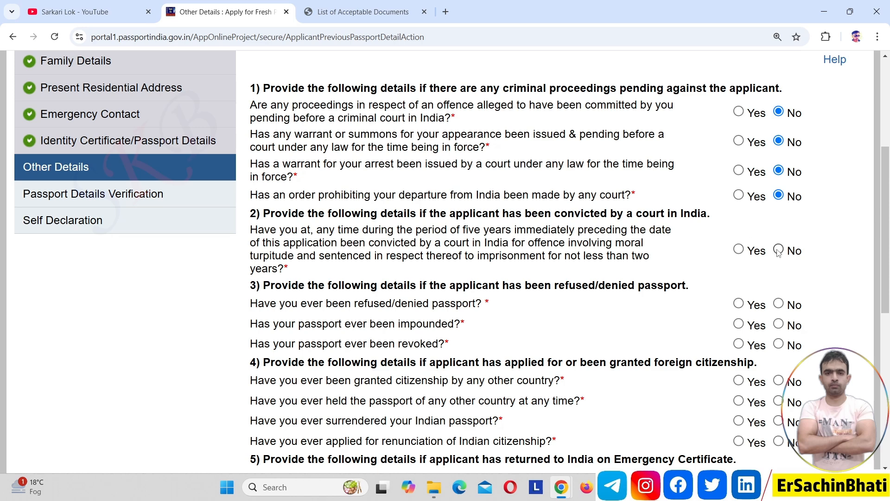
{"action": "left_click", "coordinate": [779, 304]}
{"action": "left_click", "coordinate": [779, 325]}
{"action": "left_click", "coordinate": [780, 344]}
Step: Answer No to foreign citizenship, foreign passport, surrendered passport and renounced citizenship questions
{"action": "left_click_drag", "start_coordinate": [887, 303], "coordinate": [889, 357]}
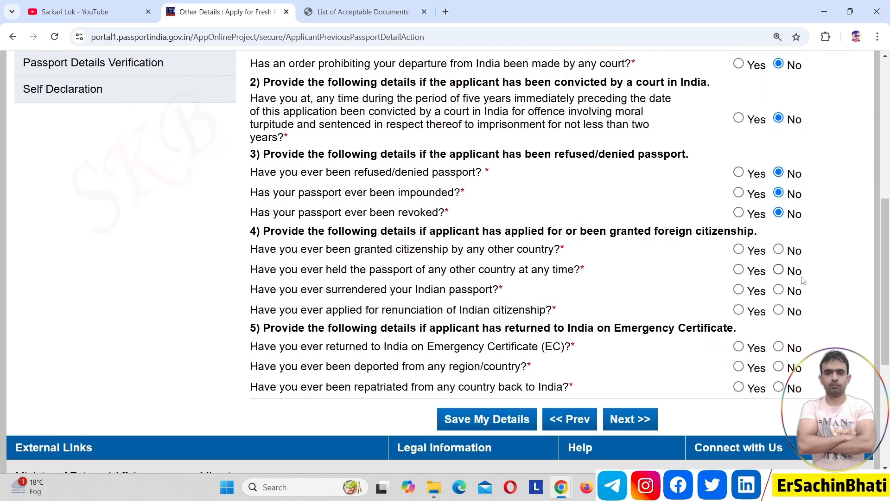
{"action": "key", "text": "F9"}
{"action": "left_click", "coordinate": [779, 250]}
{"action": "left_click", "coordinate": [779, 271]}
{"action": "left_click", "coordinate": [779, 289]}
{"action": "left_click", "coordinate": [779, 311]}
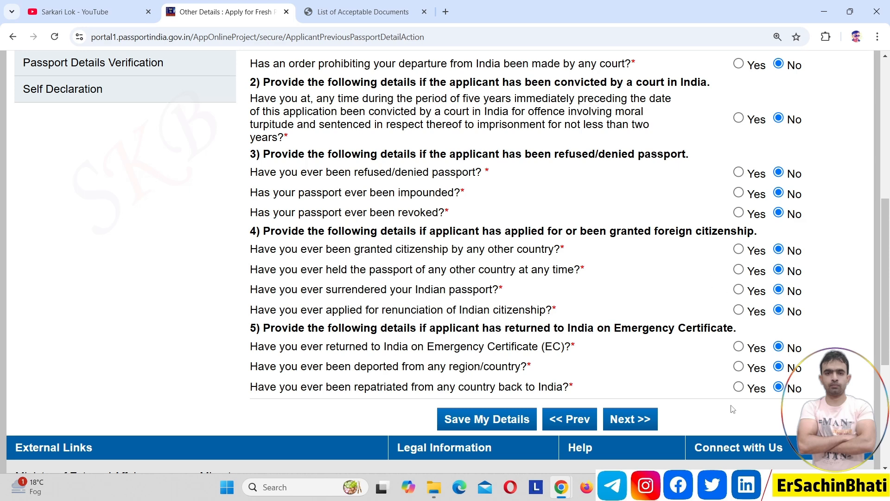
Step: Go through the Passport Details Verification preview on to the Self Declaration step
{"action": "left_click", "coordinate": [632, 425]}
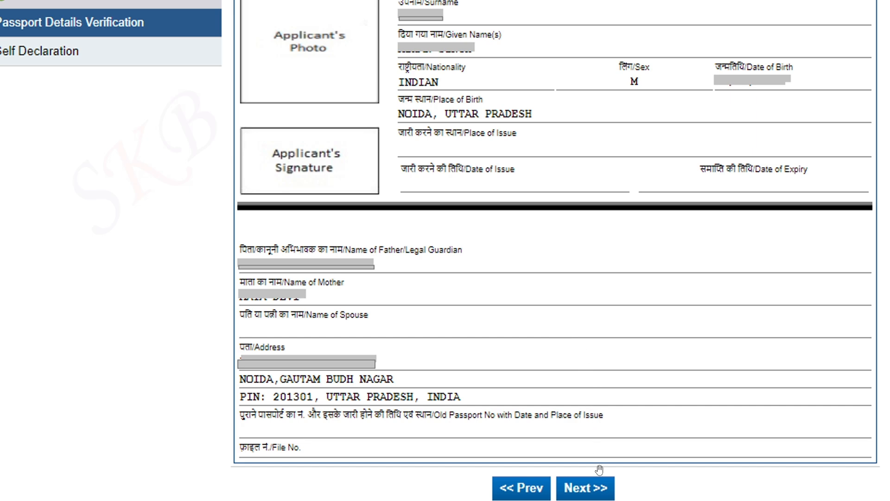
{"action": "left_click", "coordinate": [599, 488]}
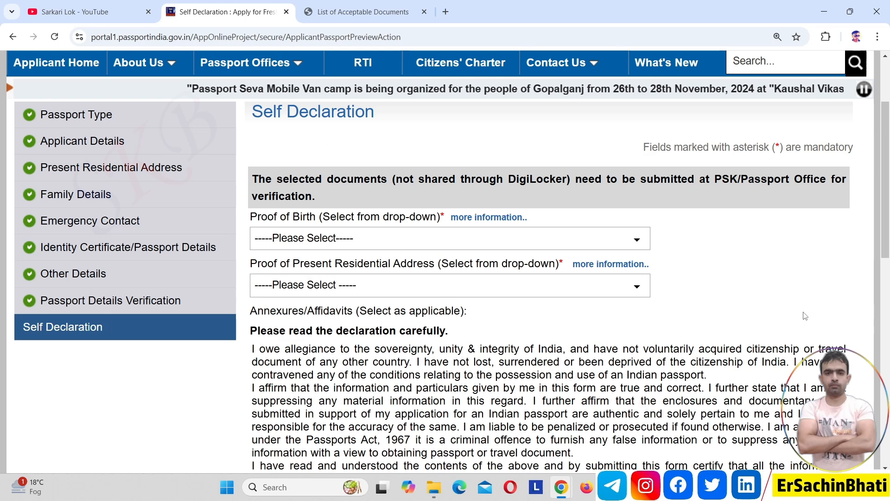
Step: Select PAN Card as proof of birth and Aadhaar Card as address proof, dismissing the save alerts
{"action": "left_click", "coordinate": [598, 240]}
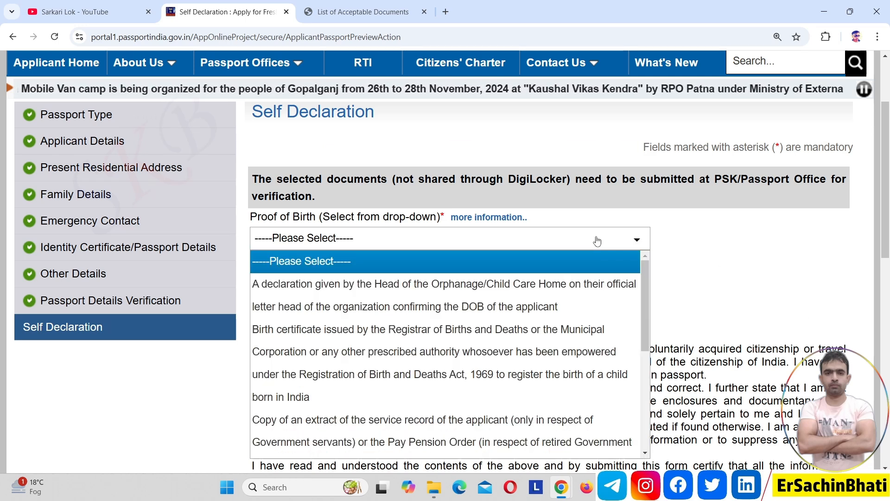
{"action": "key", "text": "p"}
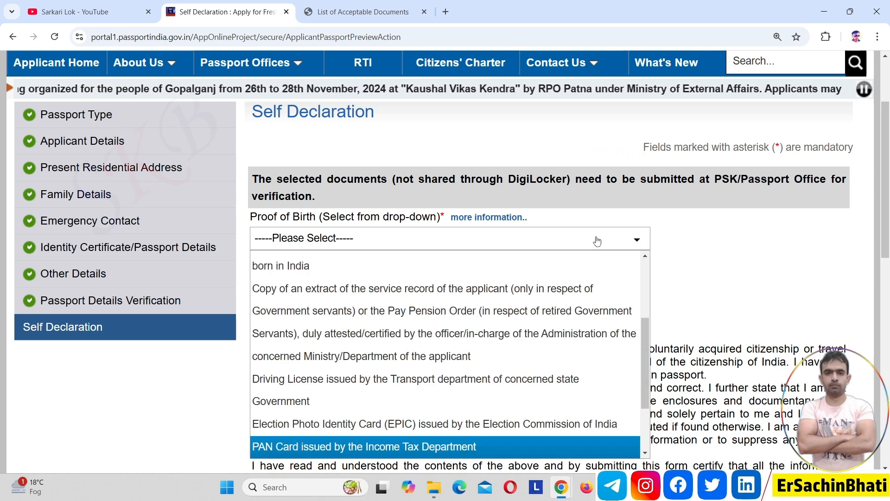
{"action": "key", "text": "Return"}
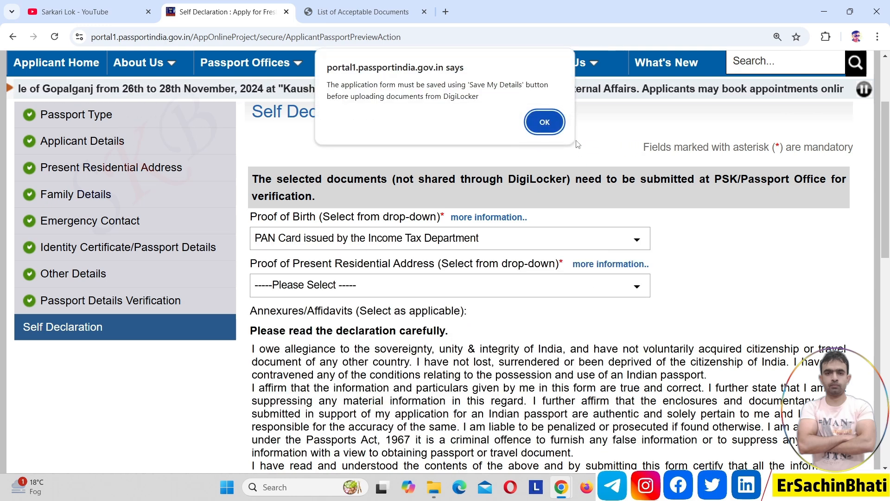
{"action": "left_click", "coordinate": [557, 128]}
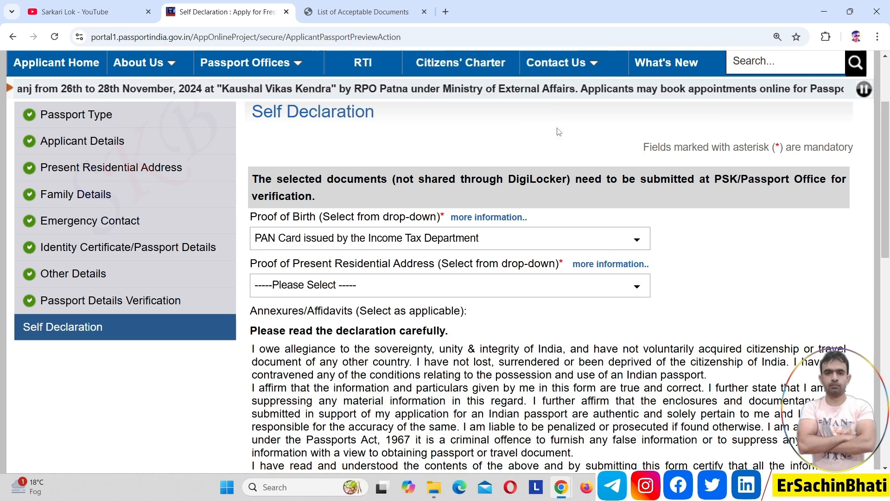
{"action": "left_click", "coordinate": [455, 285]}
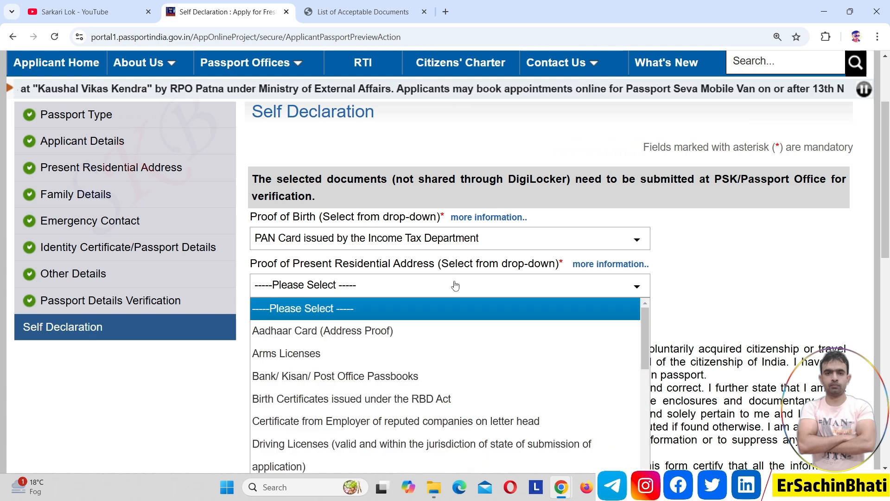
{"action": "key", "text": "Down"}
{"action": "key", "text": "Return"}
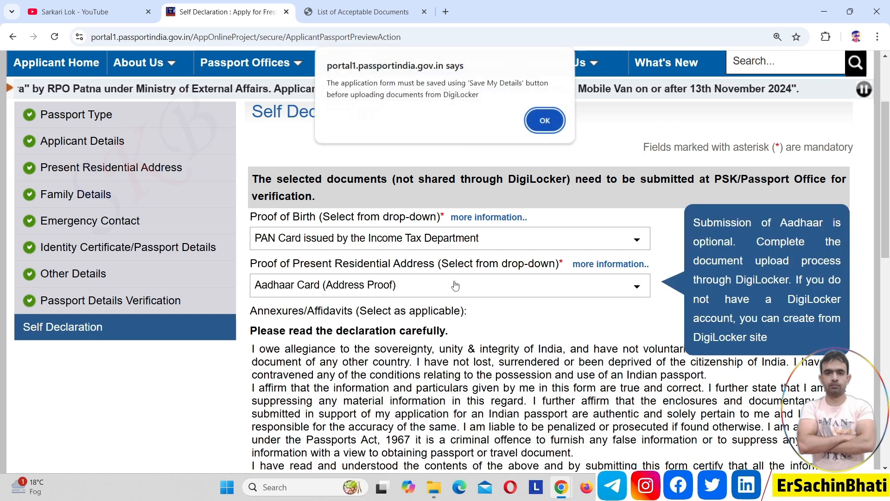
{"action": "left_click", "coordinate": [545, 122]}
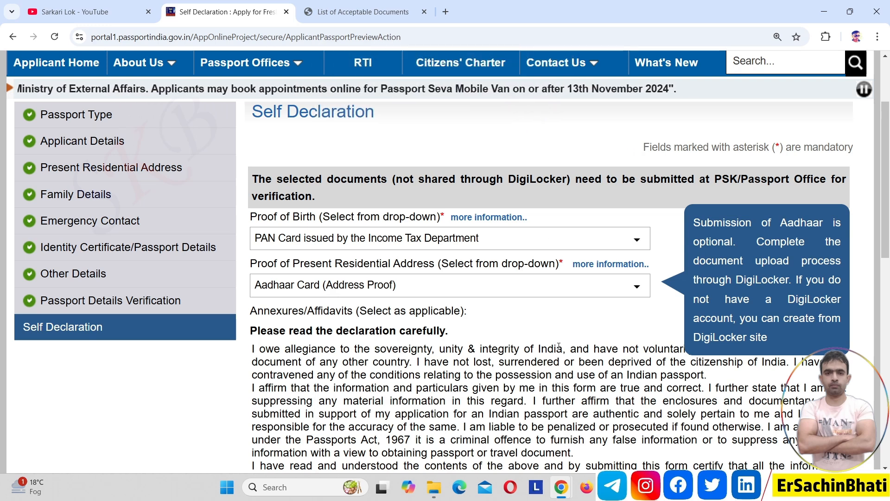
Step: Enter NOIDA as the place, accept the self declaration, and submit the application form
{"action": "scroll", "coordinate": [889, 192], "scroll_direction": "down", "scroll_amount": 3}
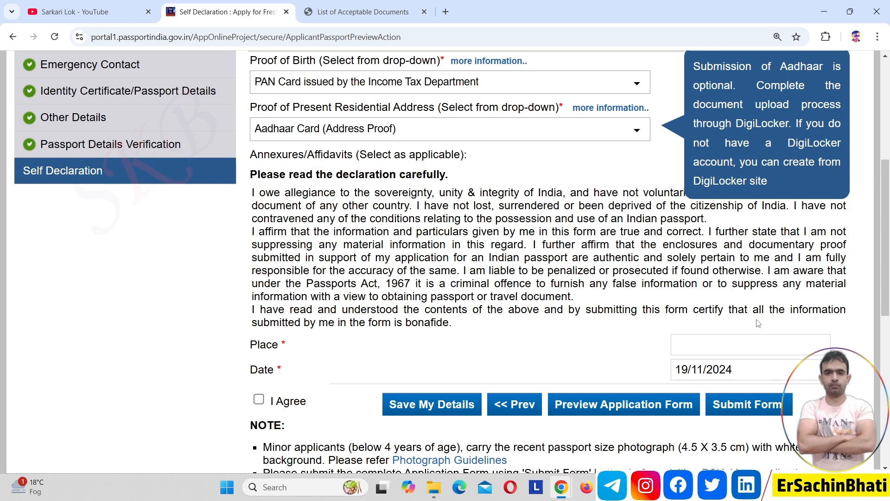
{"action": "left_click", "coordinate": [730, 346]}
{"action": "type", "text": "NOIDA"}
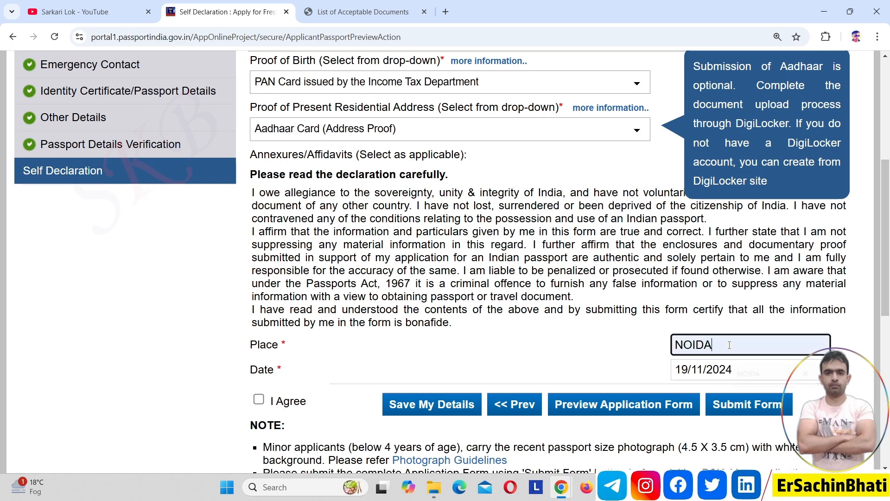
{"action": "left_click", "coordinate": [258, 400]}
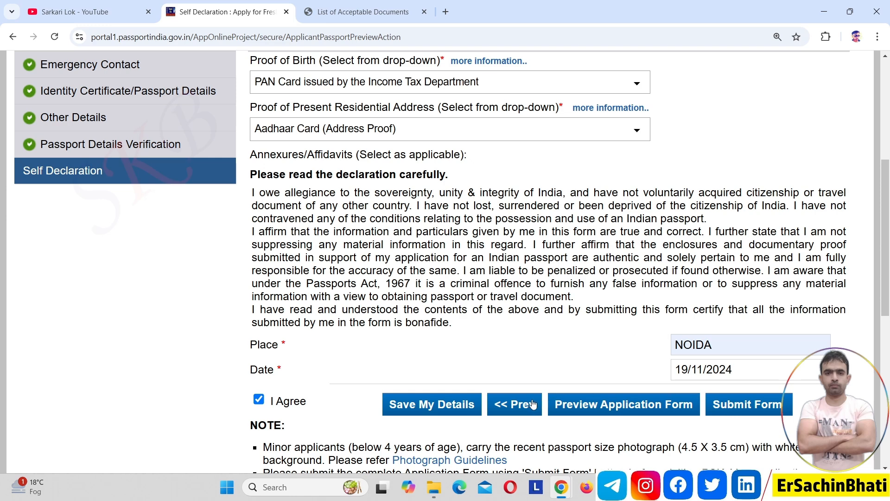
{"action": "scroll", "coordinate": [886, 316], "scroll_direction": "up", "scroll_amount": 2}
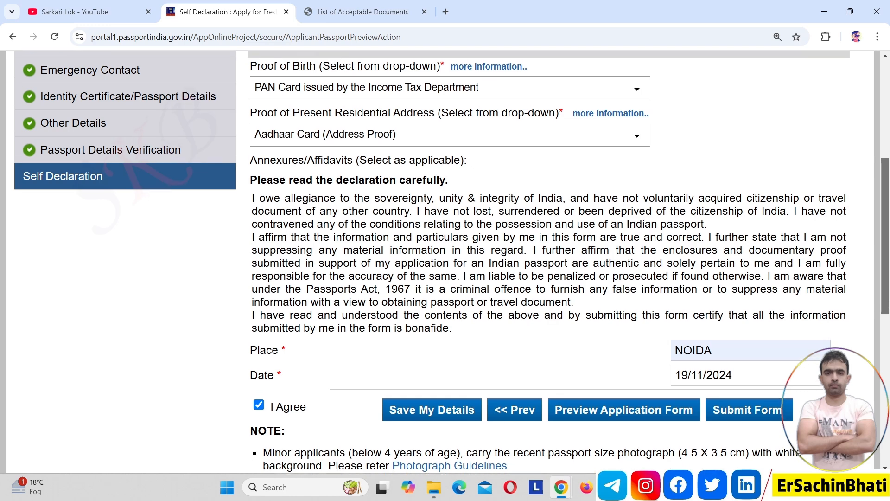
{"action": "left_click_drag", "start_coordinate": [887, 281], "coordinate": [887, 249]}
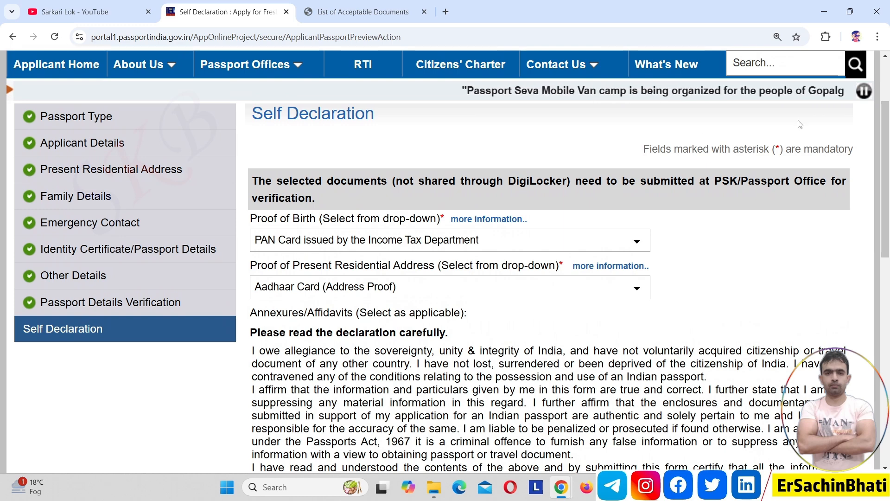
{"action": "left_click_drag", "start_coordinate": [888, 171], "coordinate": [889, 227]}
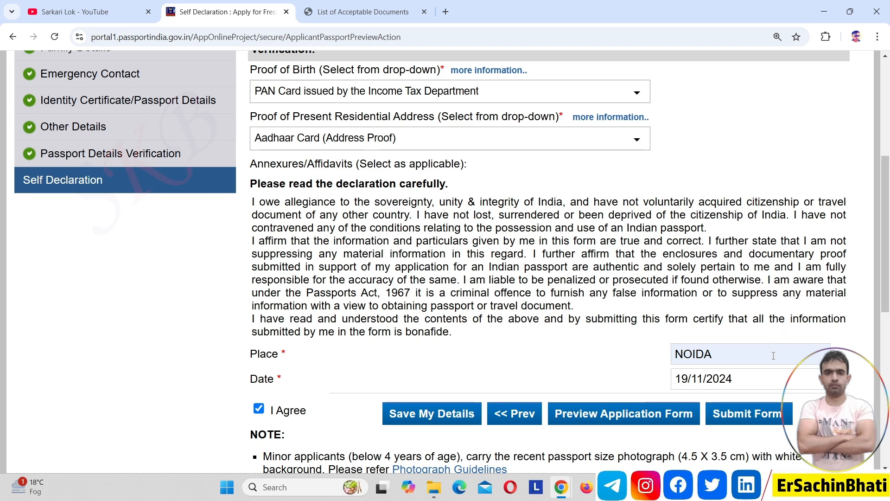
{"action": "left_click", "coordinate": [761, 422]}
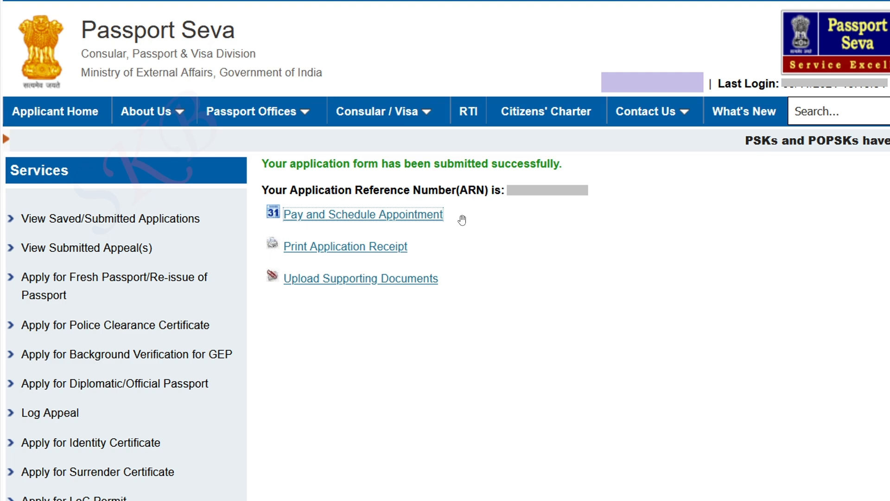
Step: Choose Pay and Schedule Appointment with State Bank MOPS online payment and continue
{"action": "left_click", "coordinate": [411, 221]}
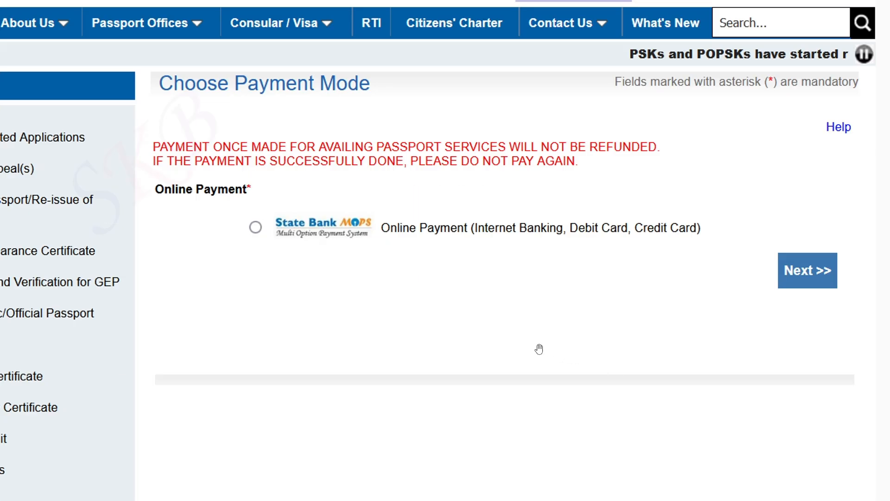
{"action": "left_click", "coordinate": [255, 228]}
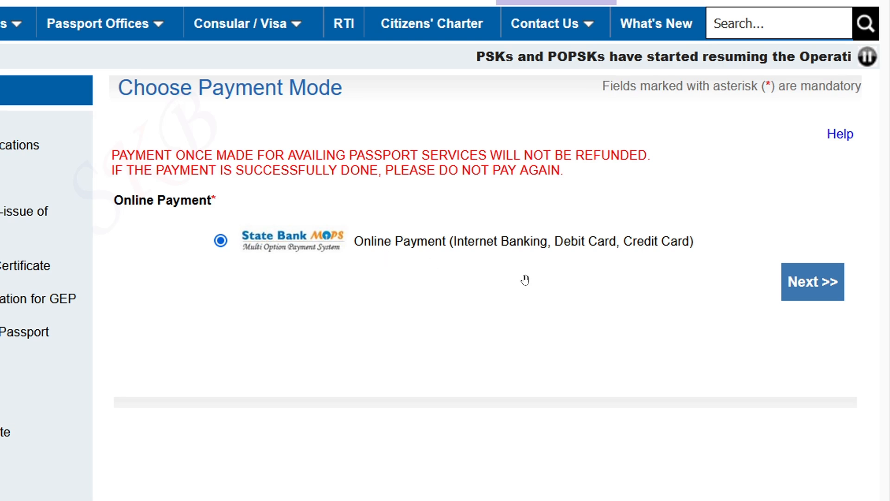
{"action": "left_click", "coordinate": [792, 293]}
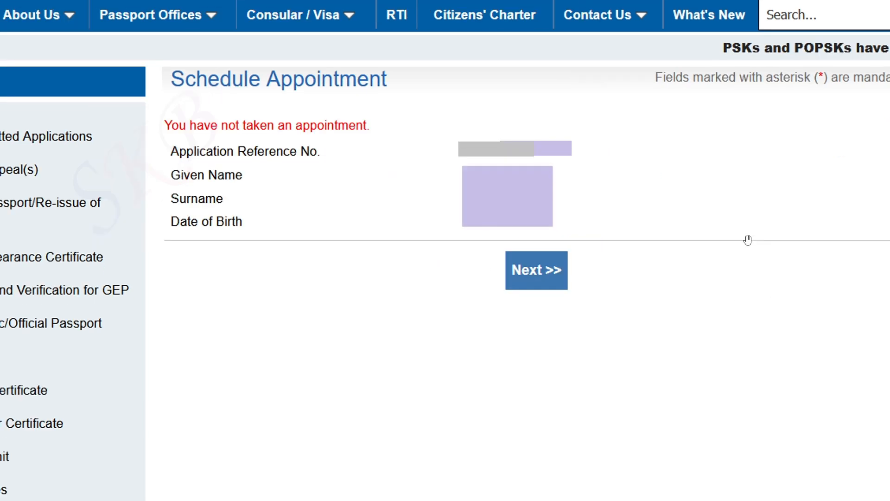
Step: Continue to the appointment location step with PSK Ghaziabad as the location
{"action": "left_click", "coordinate": [561, 270]}
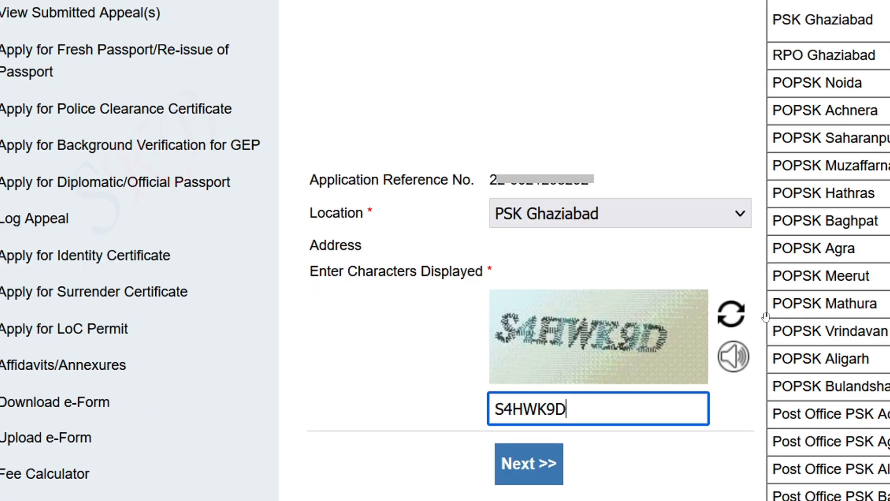
Step: Submit location and captcha, review other dates, then pay and book the appointment, acknowledging the caution
{"action": "left_click", "coordinate": [543, 466]}
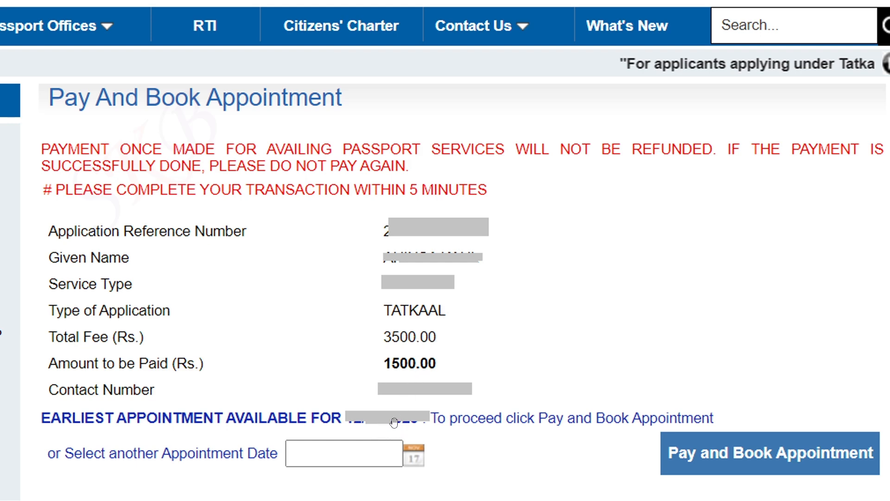
{"action": "left_click", "coordinate": [417, 455]}
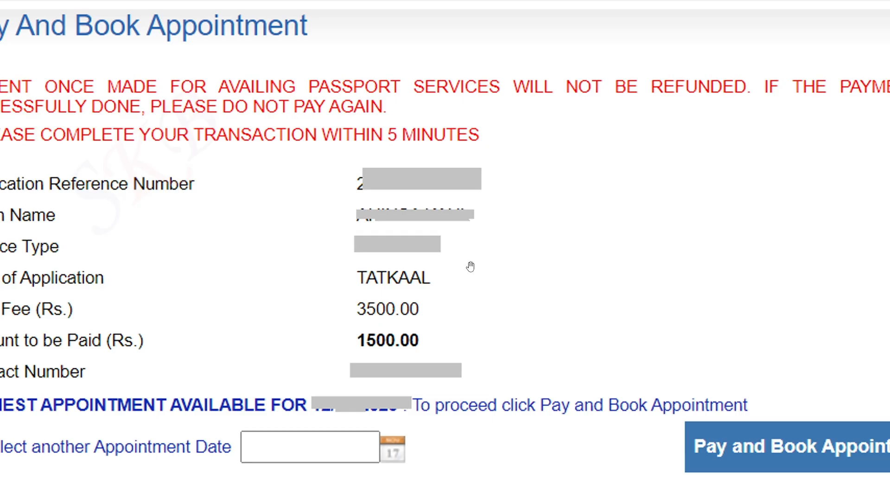
{"action": "left_click_drag", "start_coordinate": [480, 301], "coordinate": [412, 296]}
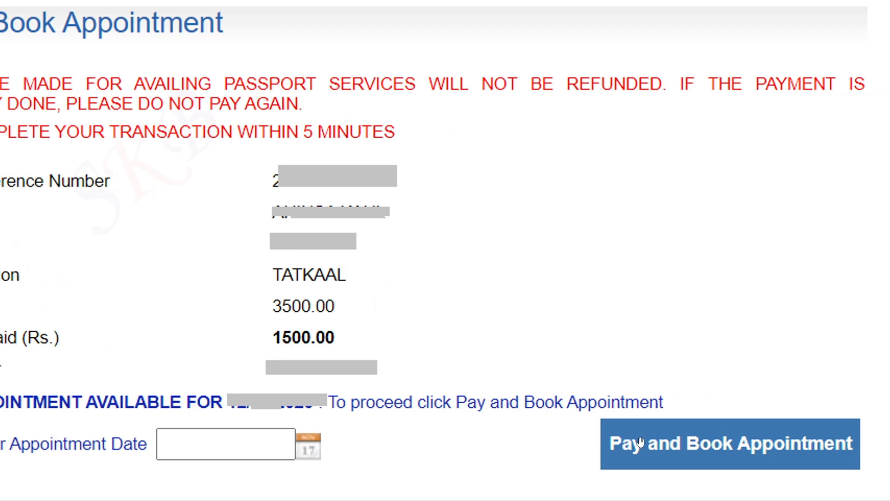
{"action": "left_click", "coordinate": [661, 453]}
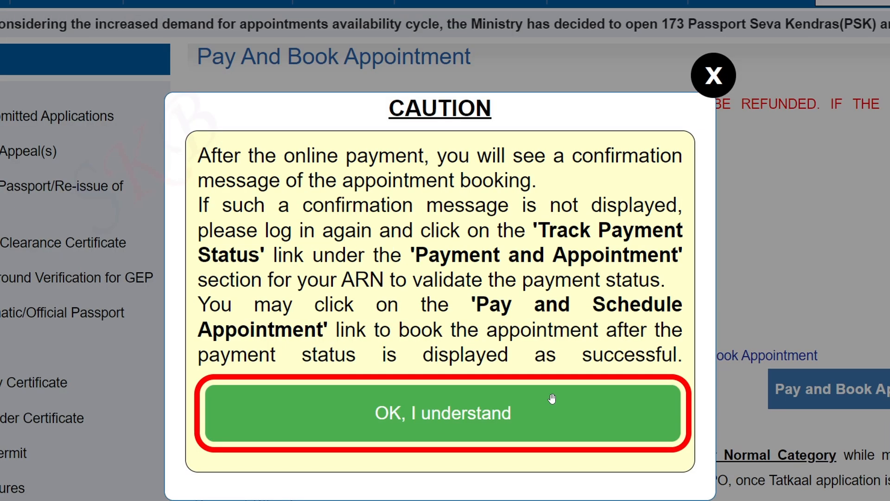
{"action": "left_click", "coordinate": [552, 398]}
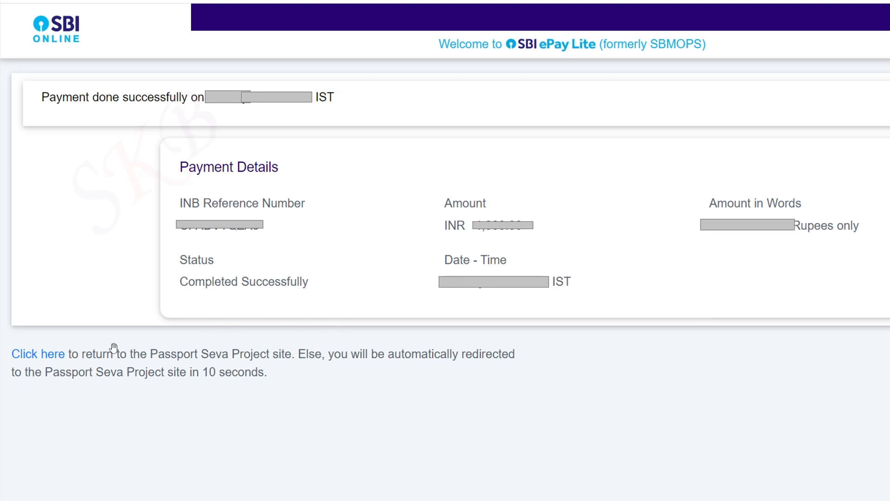
Step: Return from the SBI ePay Lite payment success page to Passport Seva
{"action": "left_click", "coordinate": [61, 358]}
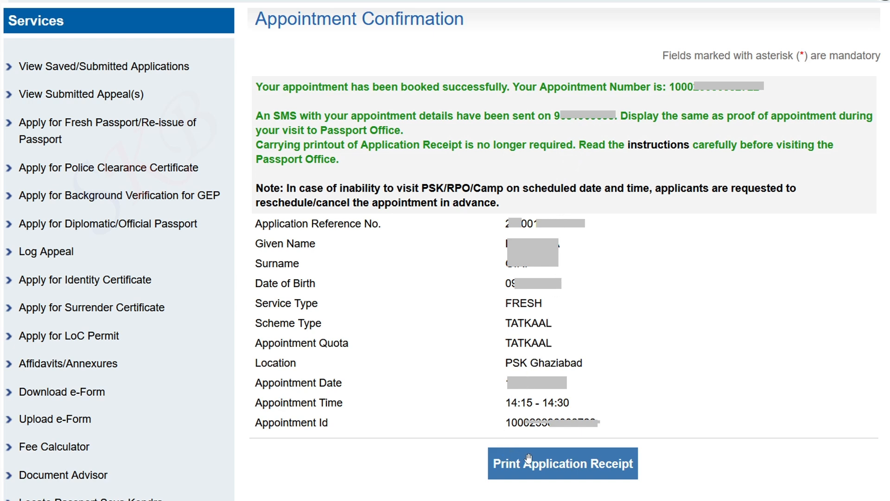
Step: Open the Print Application Receipt page for the PSK Ghaziabad Tatkaal appointment
{"action": "left_click", "coordinate": [547, 470]}
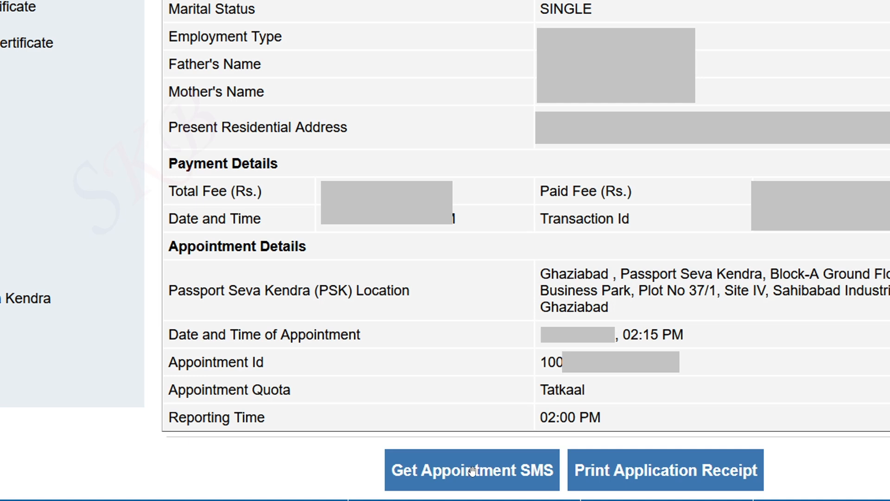
Step: Print the application receipt and confirm the print prompt
{"action": "left_click", "coordinate": [634, 477]}
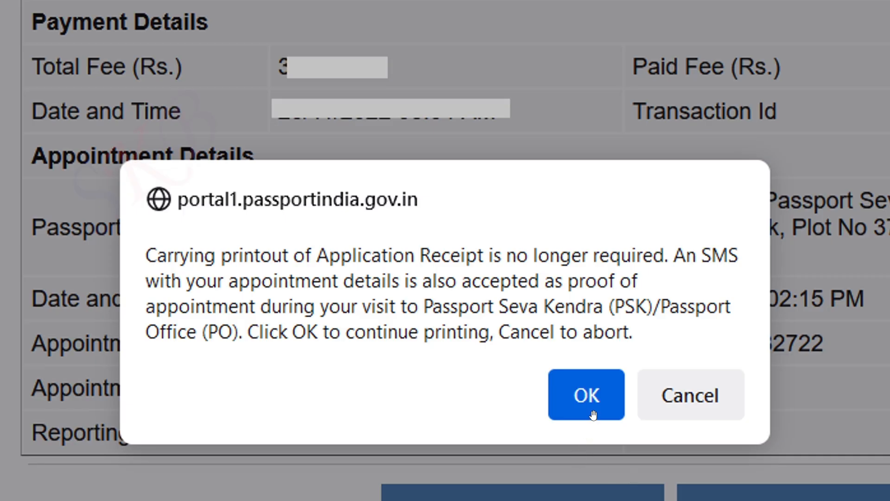
{"action": "left_click", "coordinate": [587, 395]}
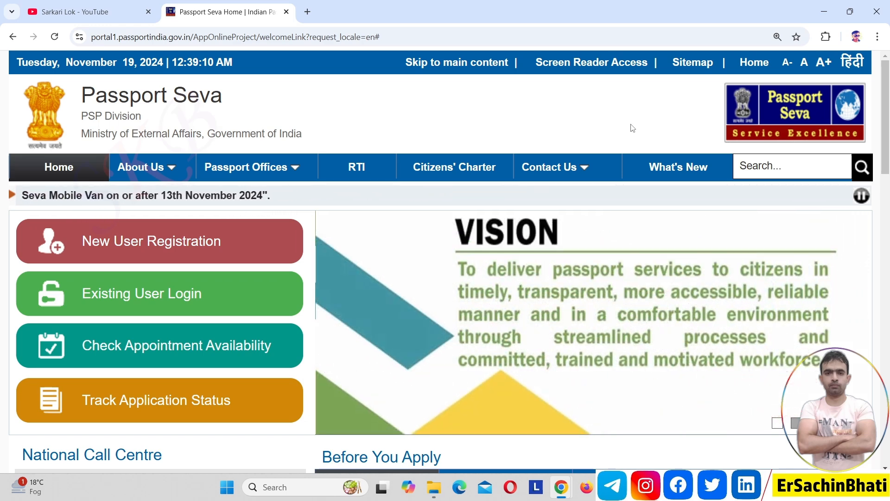
Step: Search the Sarkari Lok YouTube channel for VALIDATE, then go back to the Passport Seva tab
{"action": "left_click", "coordinate": [131, 4]}
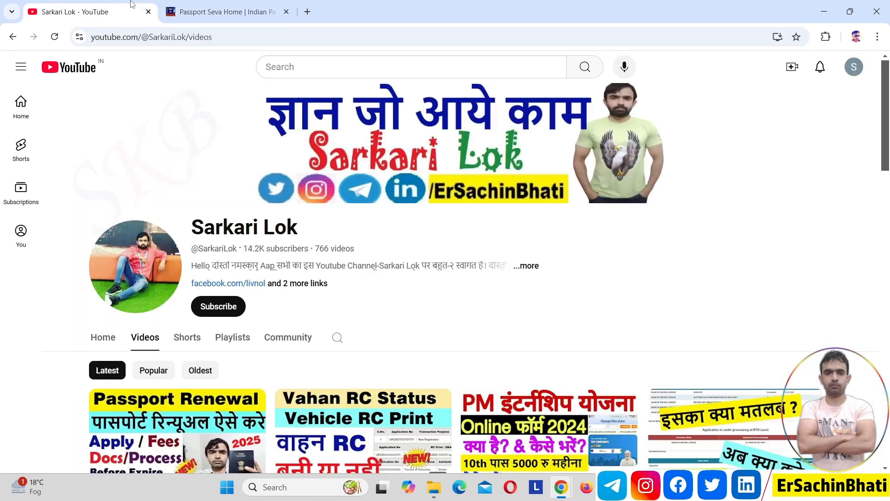
{"action": "left_click", "coordinate": [342, 337]}
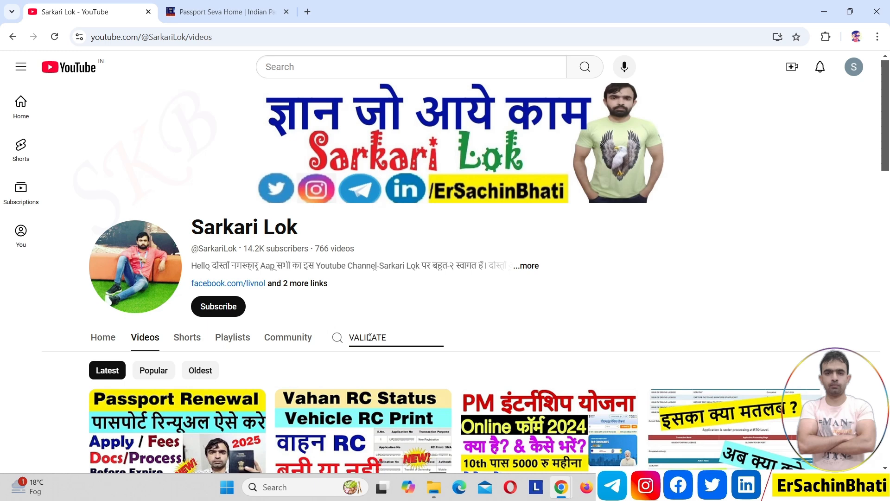
{"action": "left_click", "coordinate": [338, 343]}
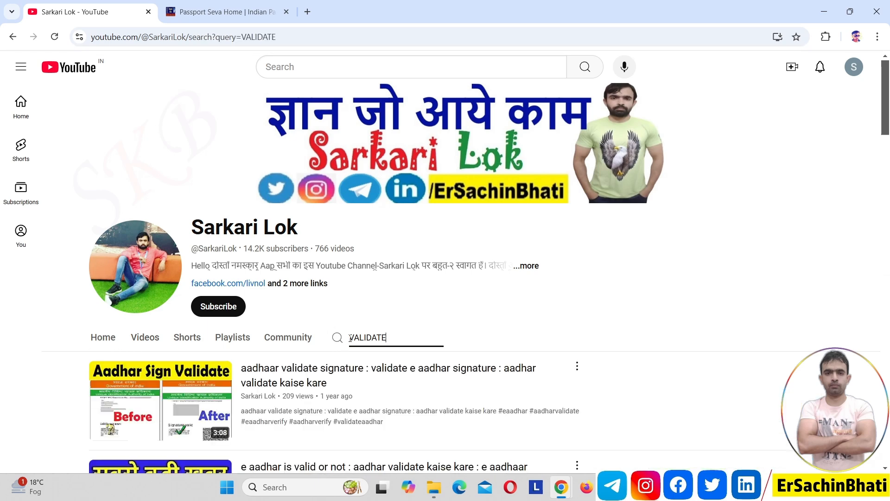
{"action": "mouse_move", "coordinate": [342, 395]}
{"action": "left_click", "coordinate": [246, 12]}
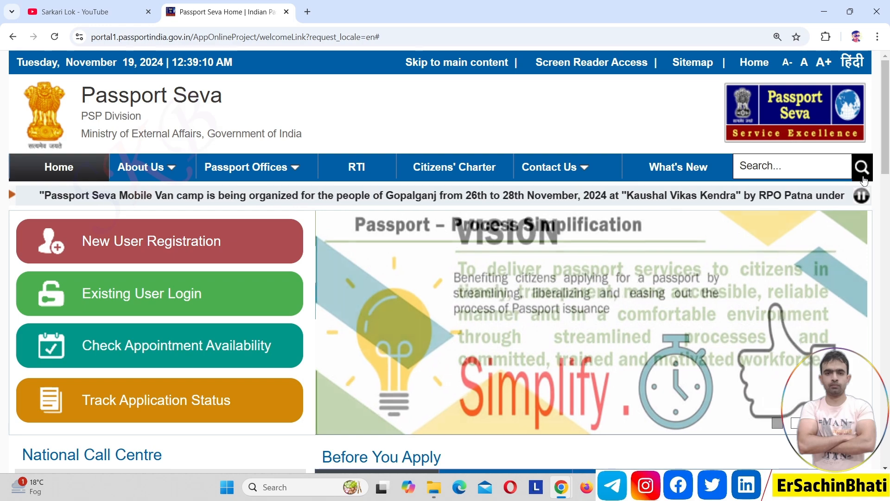
Step: Go to Document Advisor and choose 'Document Required for Fresh Passport'
{"action": "scroll", "coordinate": [889, 166], "scroll_direction": "down", "scroll_amount": 1}
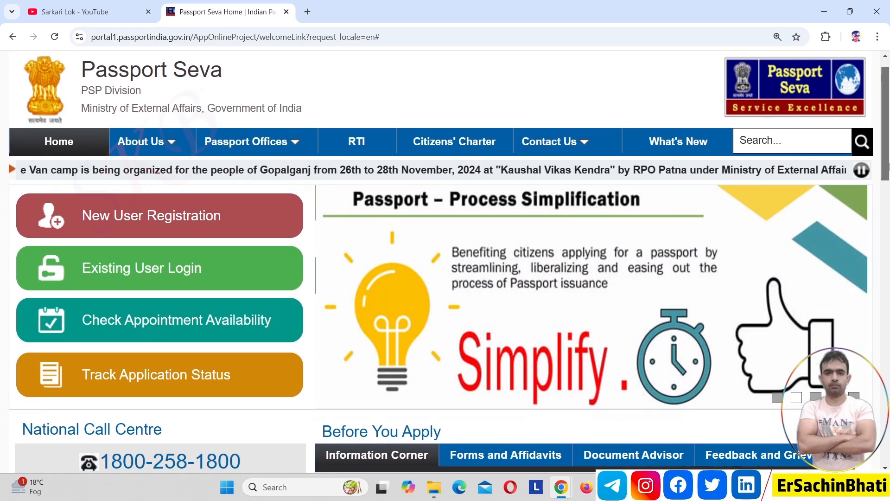
{"action": "left_click_drag", "start_coordinate": [889, 165], "coordinate": [889, 182]}
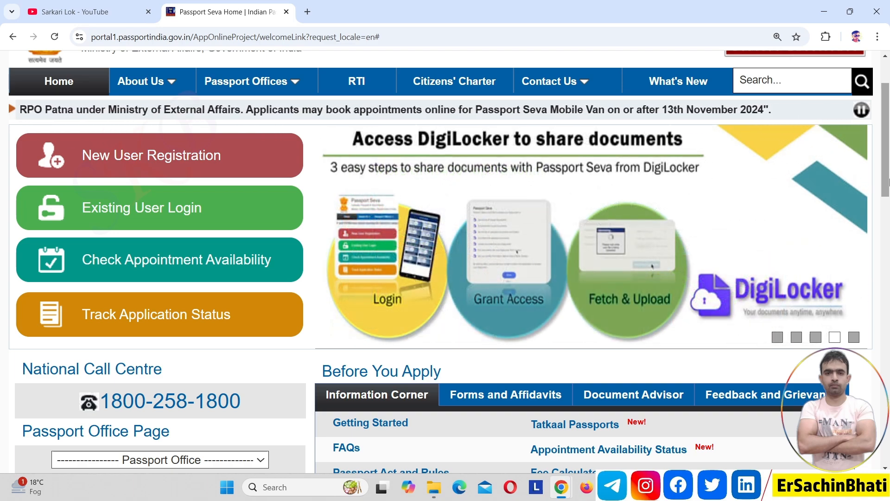
{"action": "left_click_drag", "start_coordinate": [888, 181], "coordinate": [888, 222]}
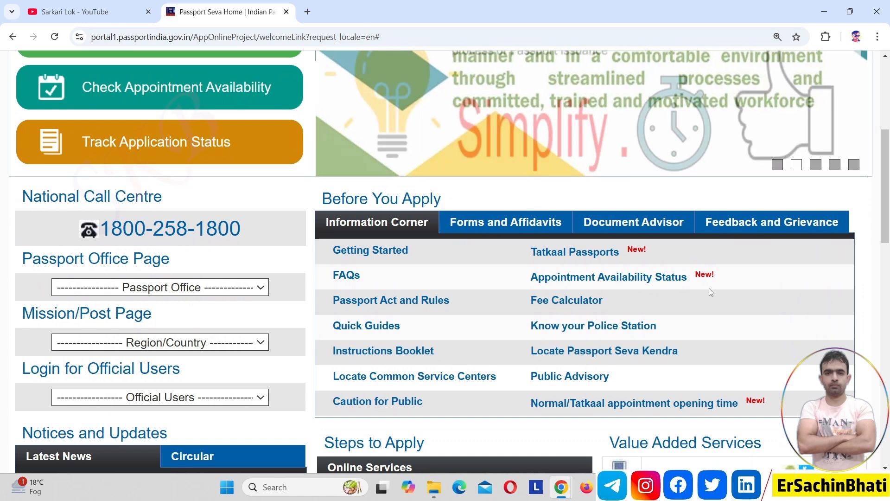
{"action": "left_click", "coordinate": [666, 228]}
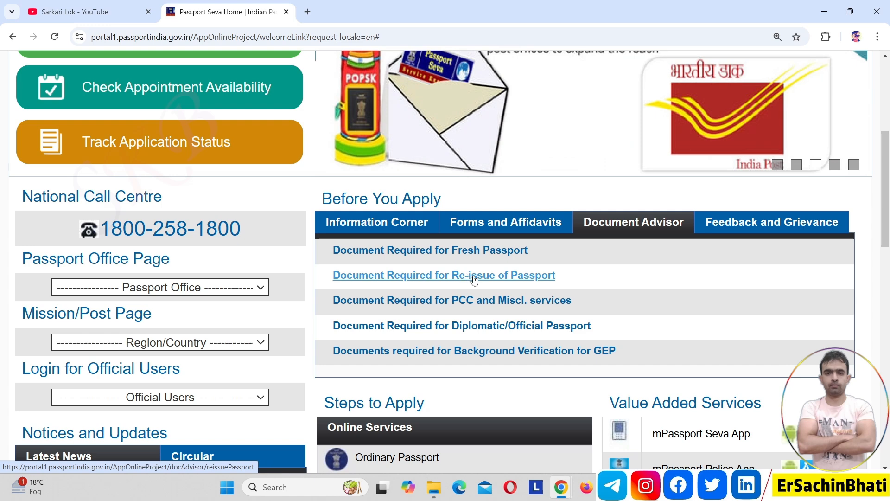
{"action": "left_click", "coordinate": [453, 255]}
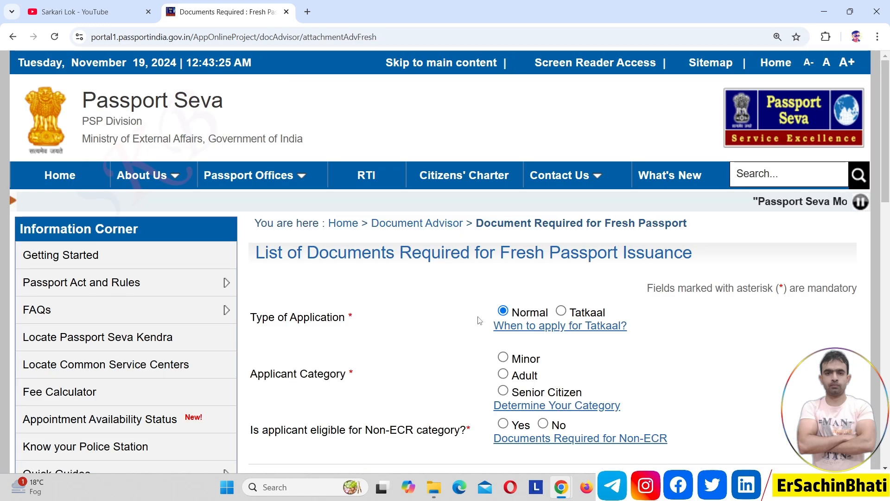
Step: Select Tatkaal, Adult and Non-ECR eligibility for the fresh passport document check
{"action": "left_click", "coordinate": [561, 311]}
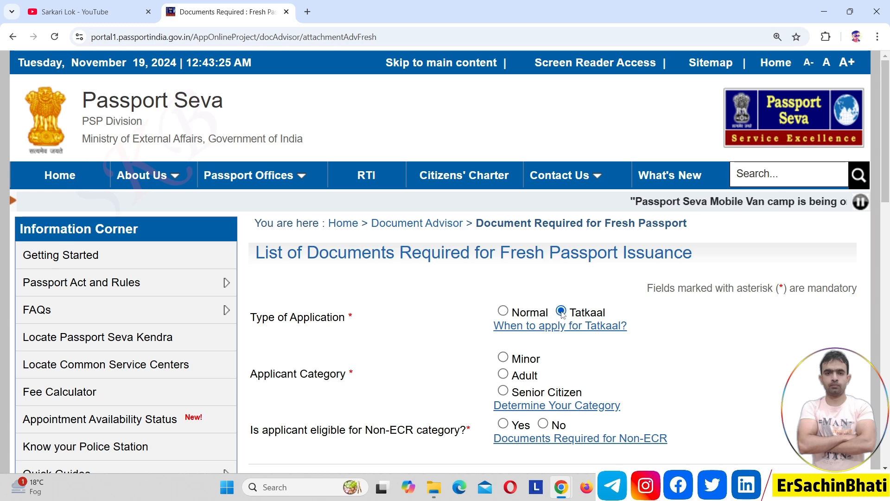
{"action": "left_click", "coordinate": [504, 376]}
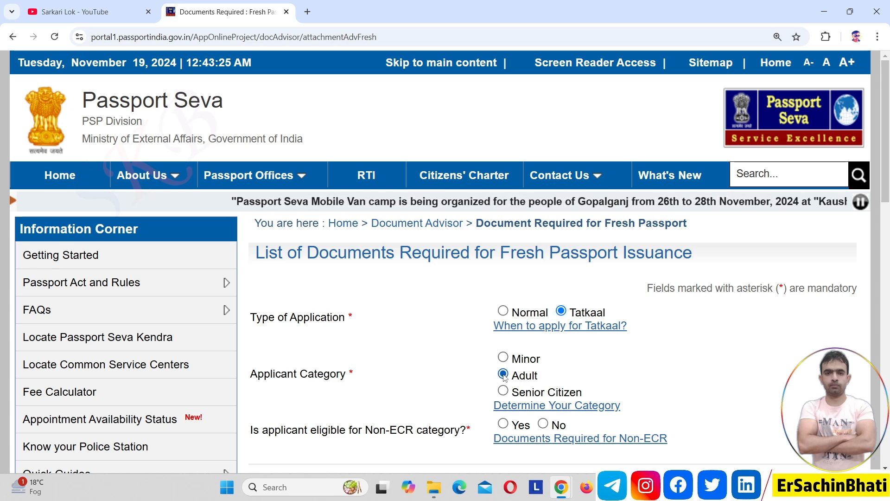
{"action": "left_click", "coordinate": [504, 424]}
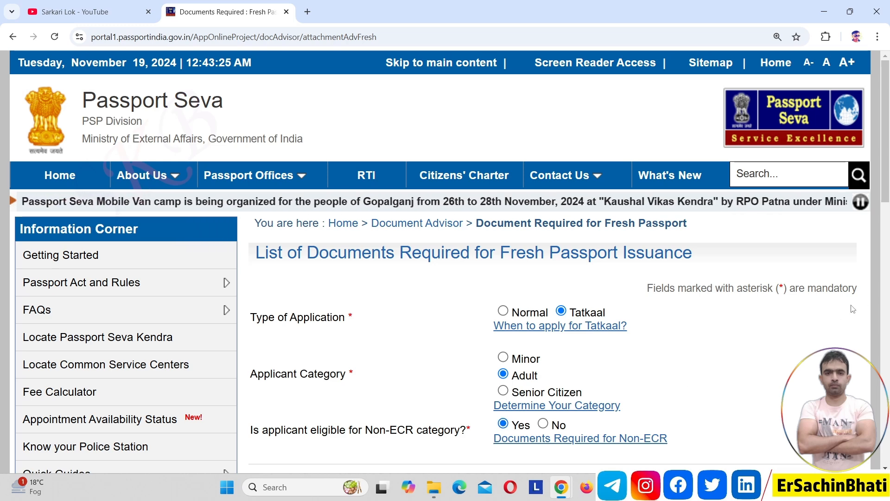
{"action": "left_click_drag", "start_coordinate": [888, 194], "coordinate": [889, 248]}
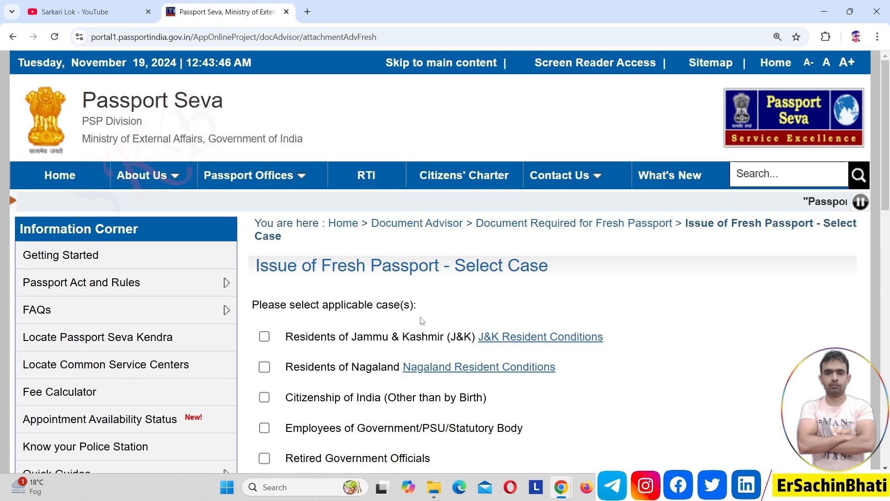
{"action": "left_click_drag", "start_coordinate": [887, 176], "coordinate": [889, 290]}
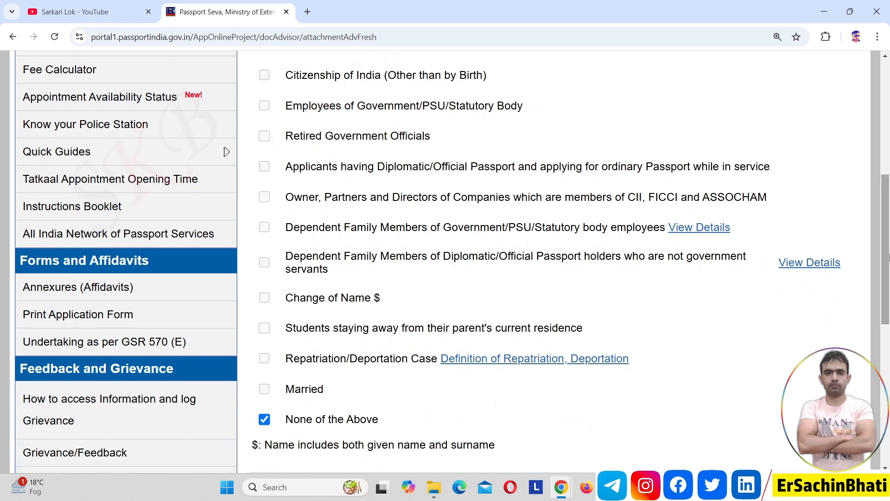
{"action": "scroll", "coordinate": [784, 315], "scroll_direction": "down", "scroll_amount": 3}
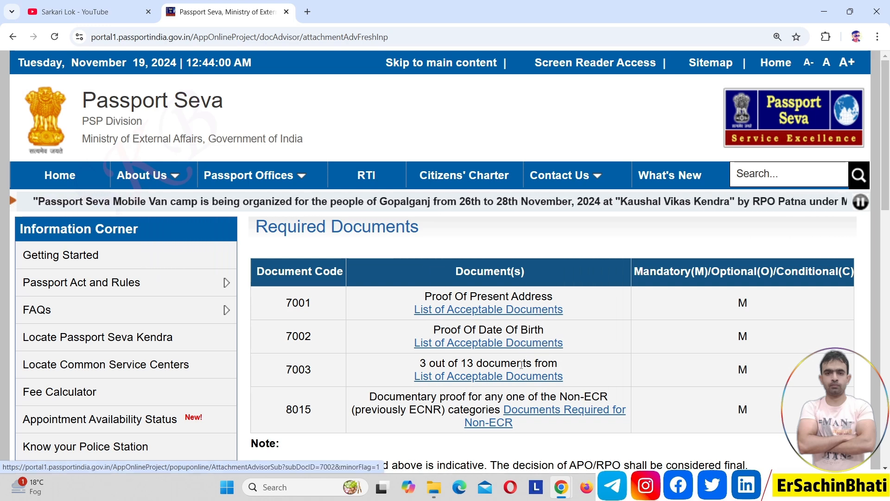
Step: Read the 13 acceptable documents for the 3-of-13 proof requirement, then go back to the portal home page
{"action": "left_click", "coordinate": [503, 378]}
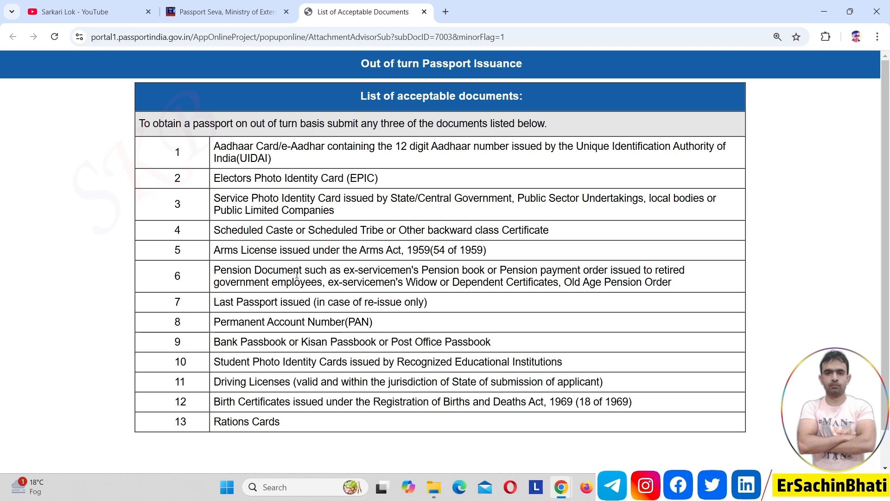
{"action": "left_click", "coordinate": [235, 11]}
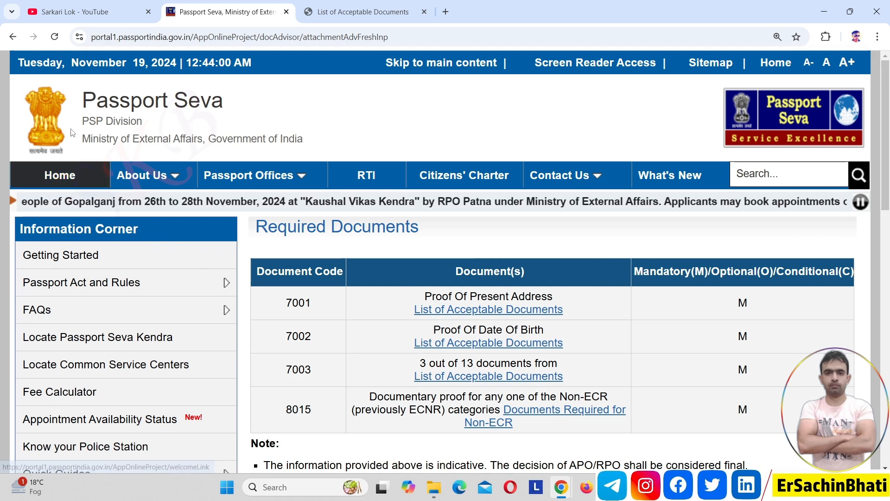
{"action": "left_click", "coordinate": [72, 173]}
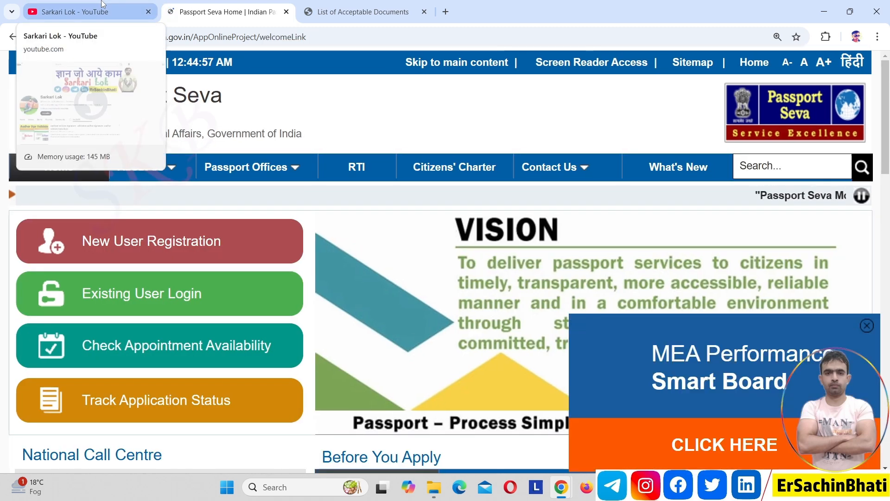
Step: Scroll through the Sarkari Lok channel's latest uploads, led by a Passport Renewal video, then return to Passport Seva
{"action": "left_click", "coordinate": [103, 5]}
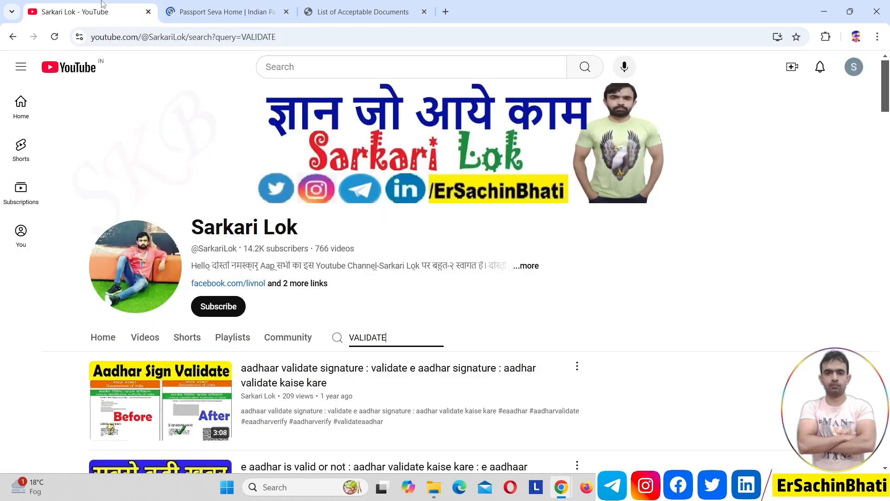
{"action": "left_click", "coordinate": [150, 343]}
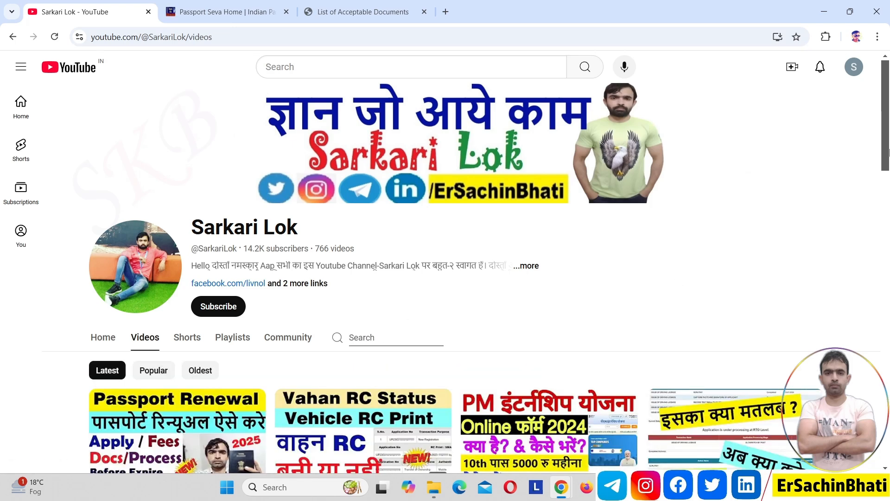
{"action": "left_click_drag", "start_coordinate": [889, 152], "coordinate": [888, 271]}
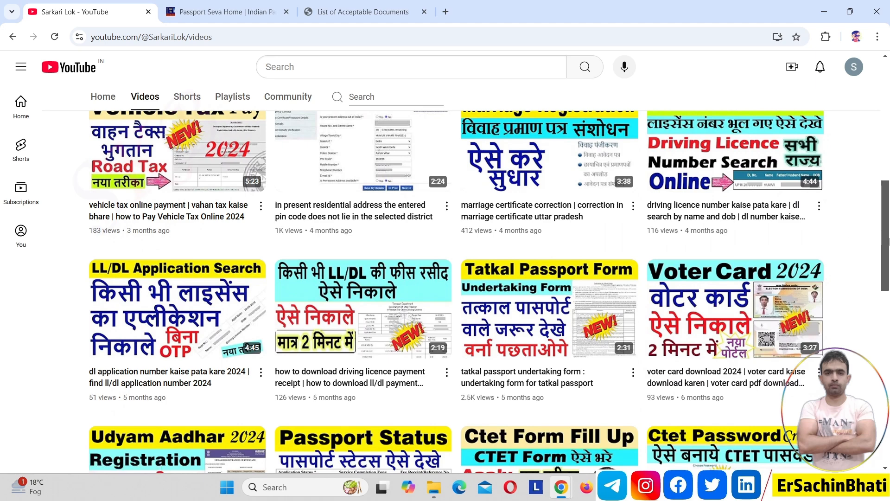
{"action": "left_click_drag", "start_coordinate": [889, 243], "coordinate": [887, 122]}
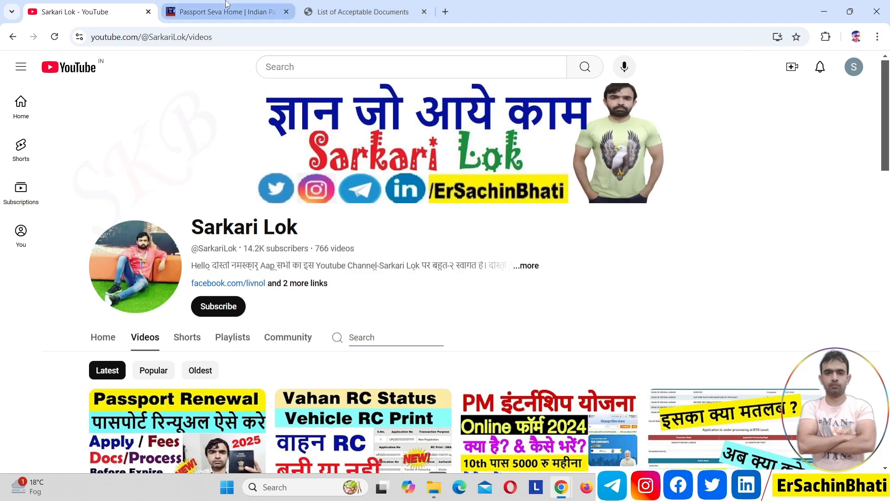
{"action": "left_click", "coordinate": [227, 5]}
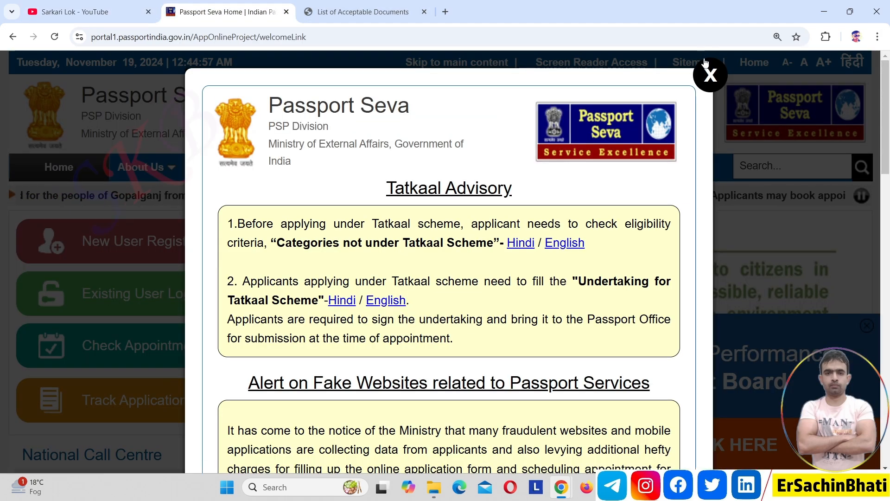
Step: Dismiss the Tatkaal Advisory and locate the Undertaking for Tatkaal Scheme paragraph on the home page
{"action": "left_click", "coordinate": [711, 75]}
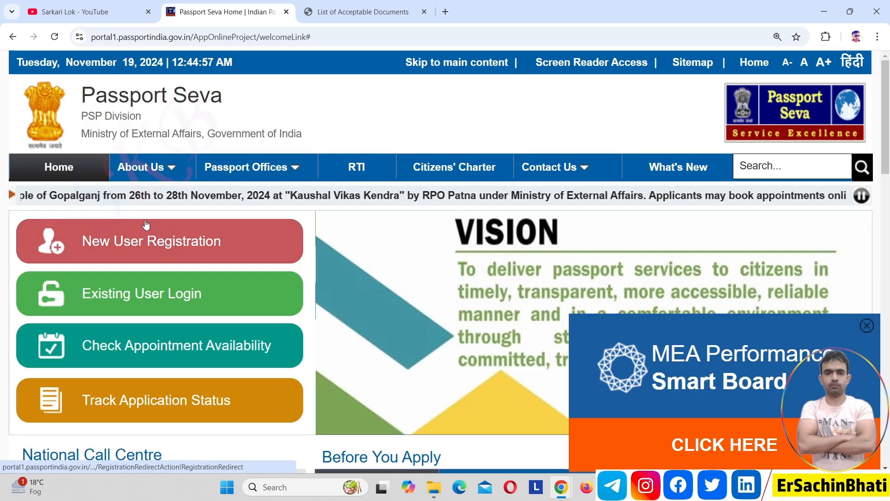
{"action": "left_click", "coordinate": [72, 174]}
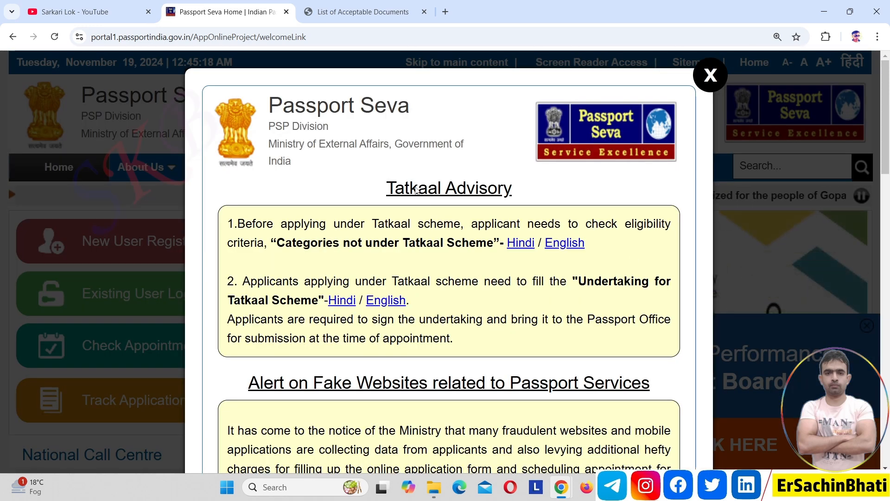
{"action": "triple_click", "coordinate": [306, 286]}
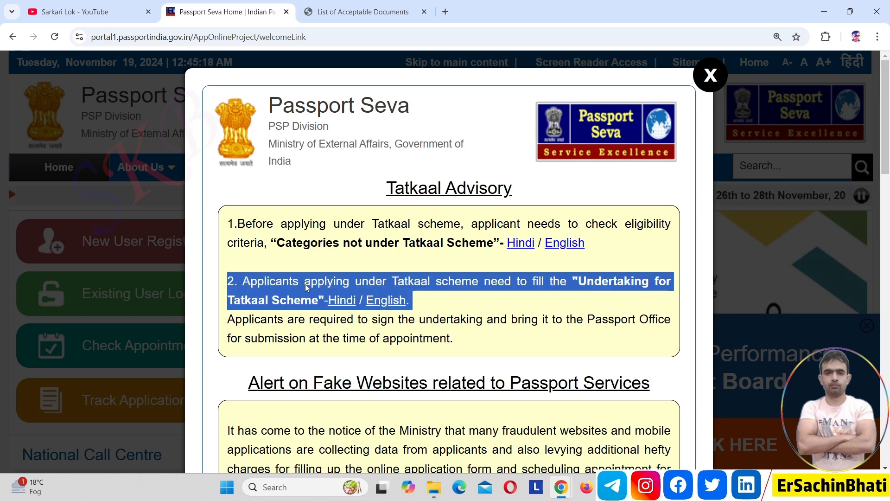
{"action": "left_click", "coordinate": [448, 304]}
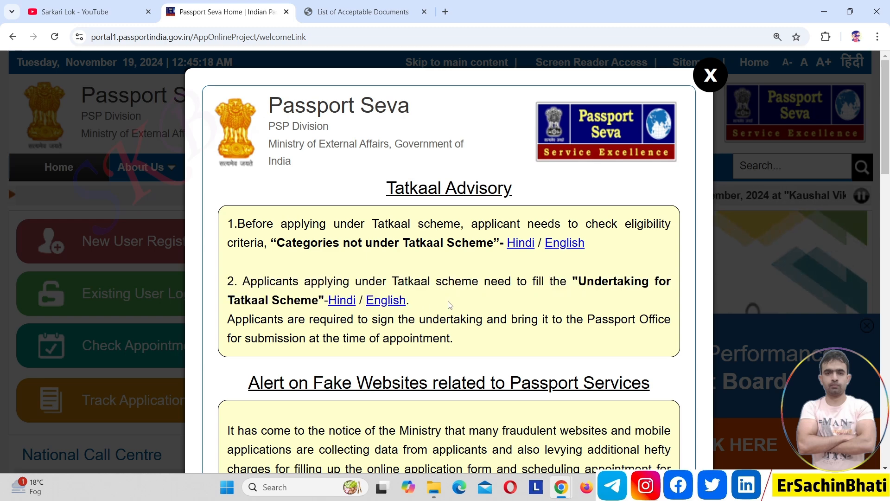
Step: Scroll through the English Tatkaal undertaking PDF, then go back to the Sarkari Lok YouTube tab
{"action": "left_click", "coordinate": [390, 303]}
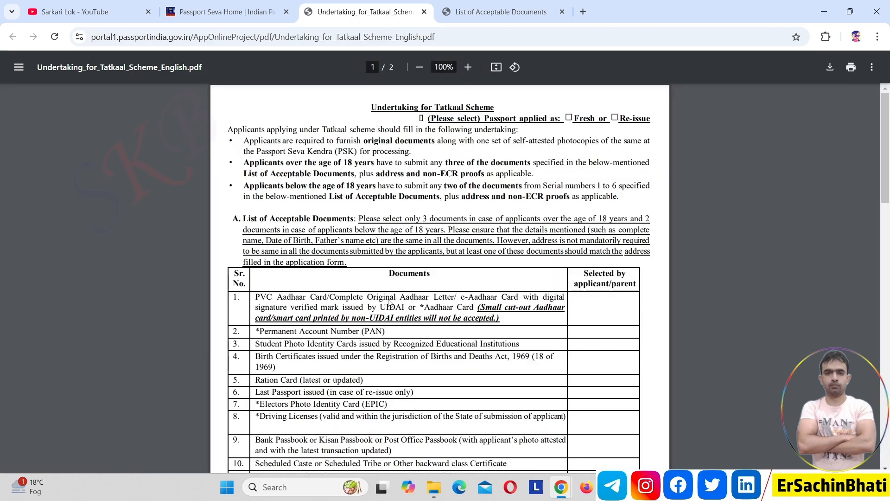
{"action": "left_click_drag", "start_coordinate": [888, 151], "coordinate": [862, 138]}
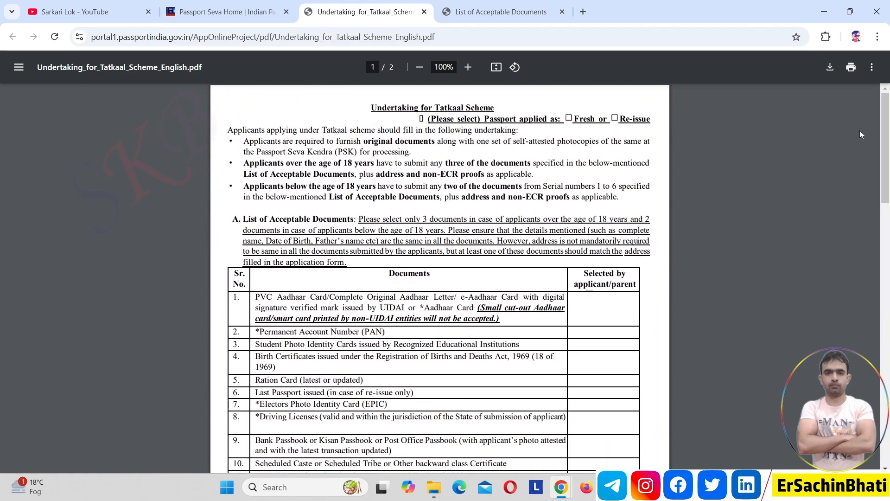
{"action": "left_click", "coordinate": [209, 10]}
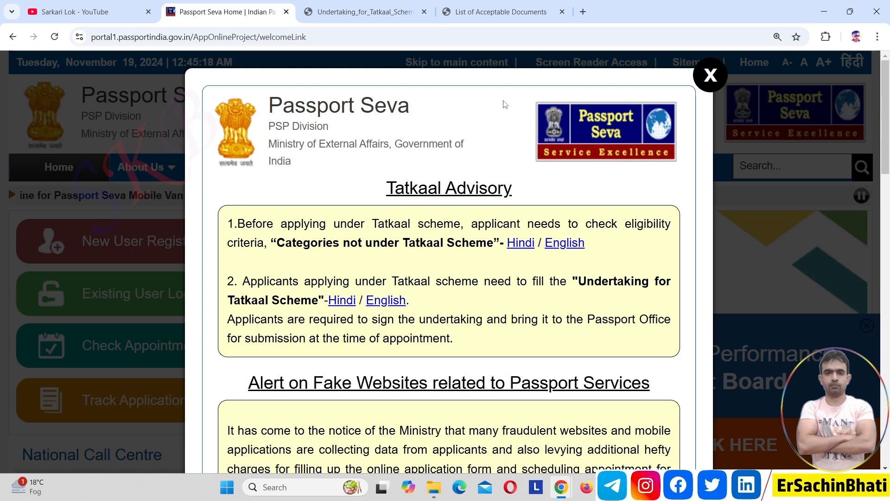
{"action": "left_click", "coordinate": [712, 87]}
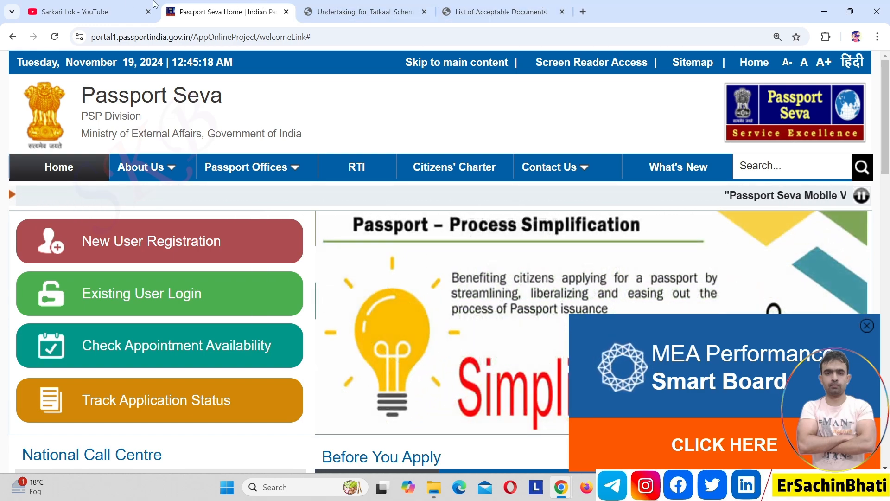
{"action": "left_click", "coordinate": [117, 4]}
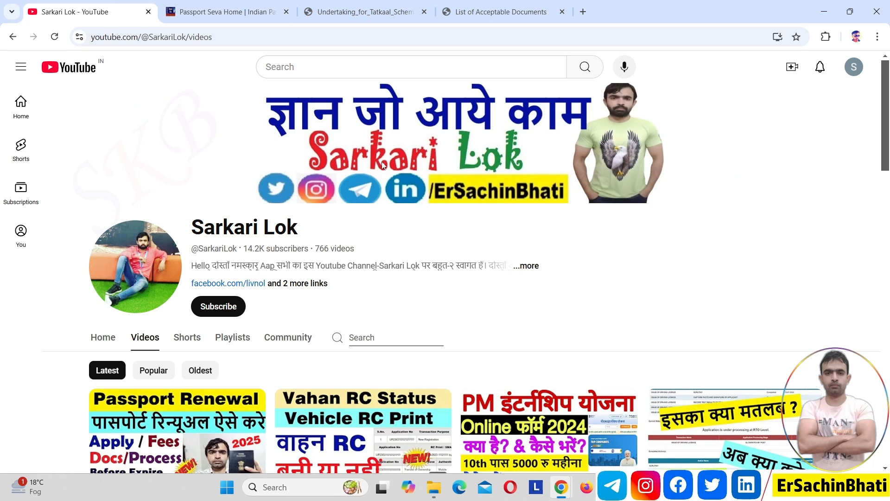